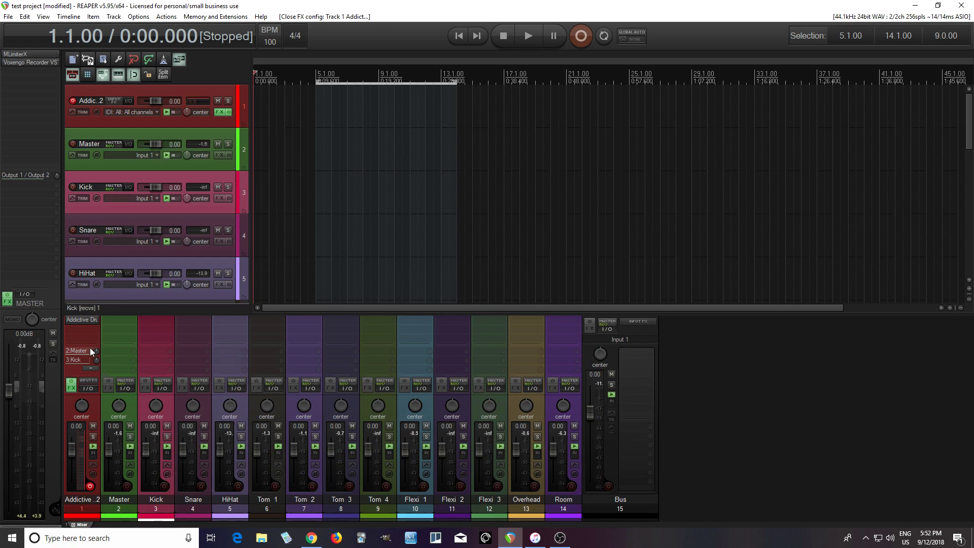
- Open Addictive Drums 2 on the first track, play its preview beat, then stop it and close the plugin window
{"action": "left_click", "coordinate": [82, 321]}
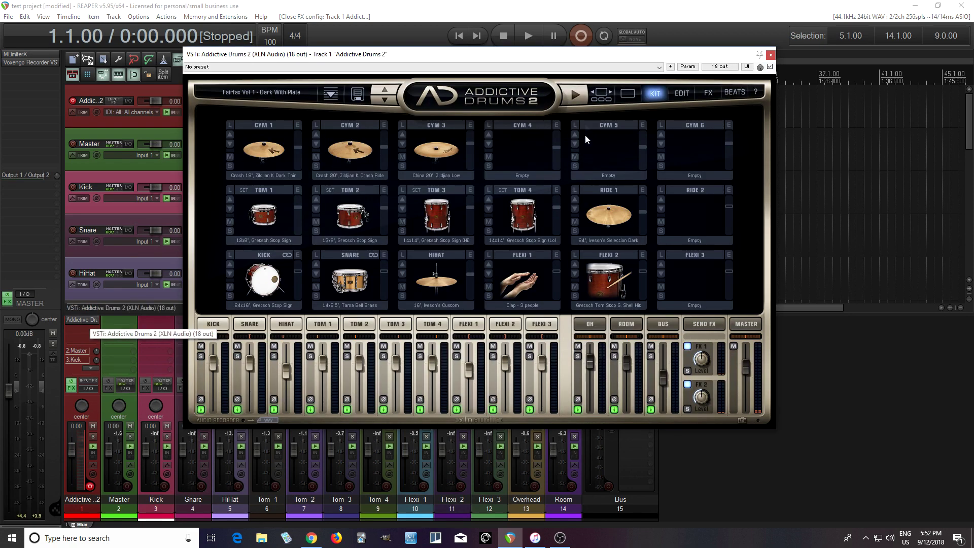
{"action": "left_click", "coordinate": [576, 95]}
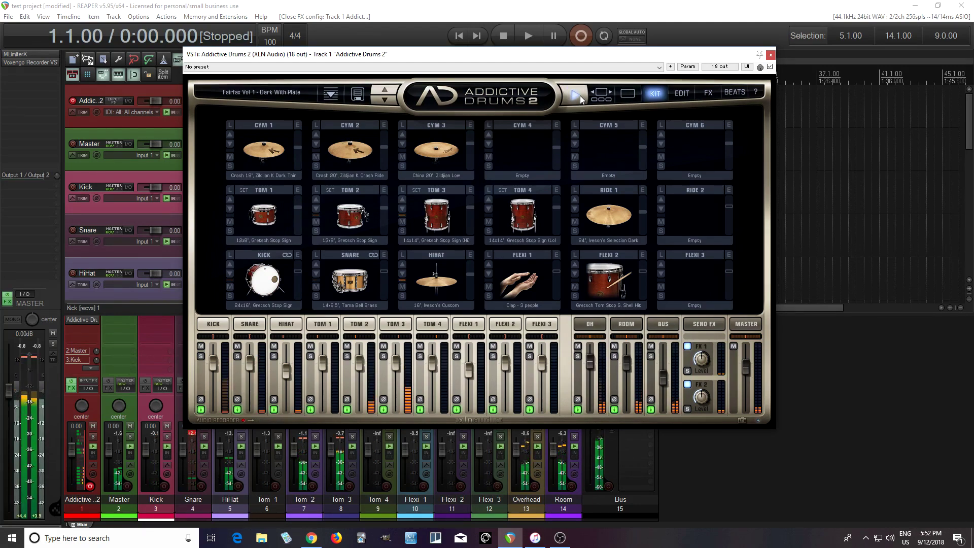
{"action": "left_click", "coordinate": [579, 96]}
{"action": "key", "text": "Escape"}
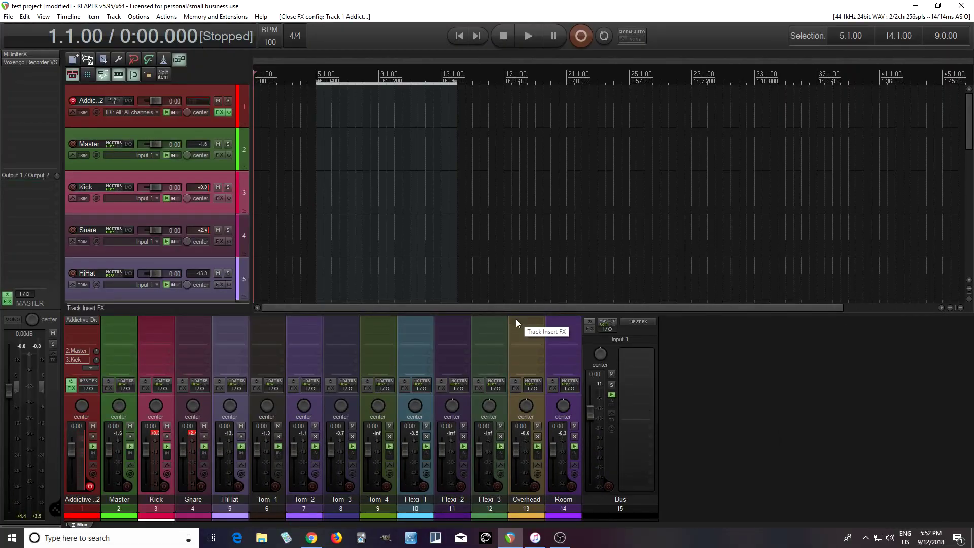
- Add the MDrummer1out instrument to the Addictive Drums 2 track and place it before Addictive Drums 2 in the effects chain
{"action": "right_click", "coordinate": [80, 329]}
{"action": "mouse_move", "coordinate": [124, 412]}
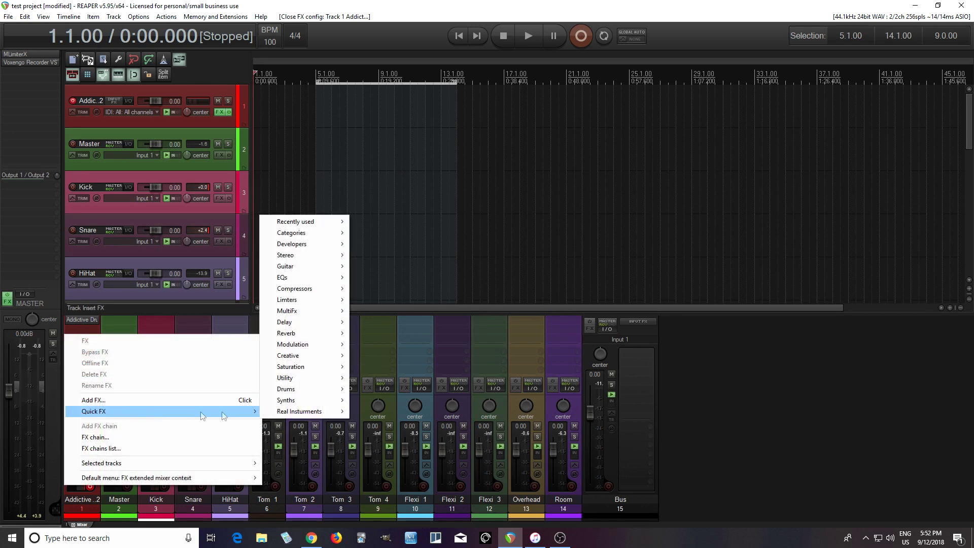
{"action": "mouse_move", "coordinate": [307, 391]}
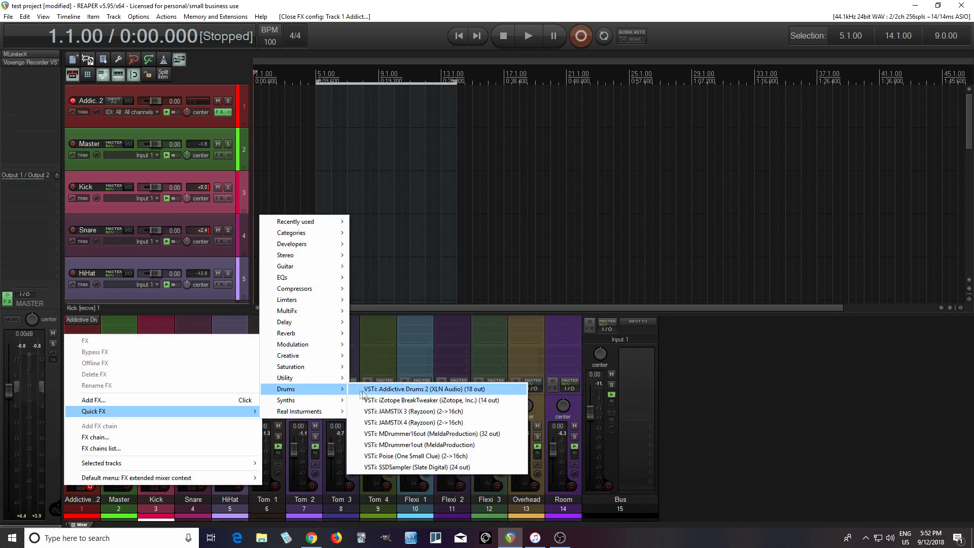
{"action": "left_click", "coordinate": [465, 444]}
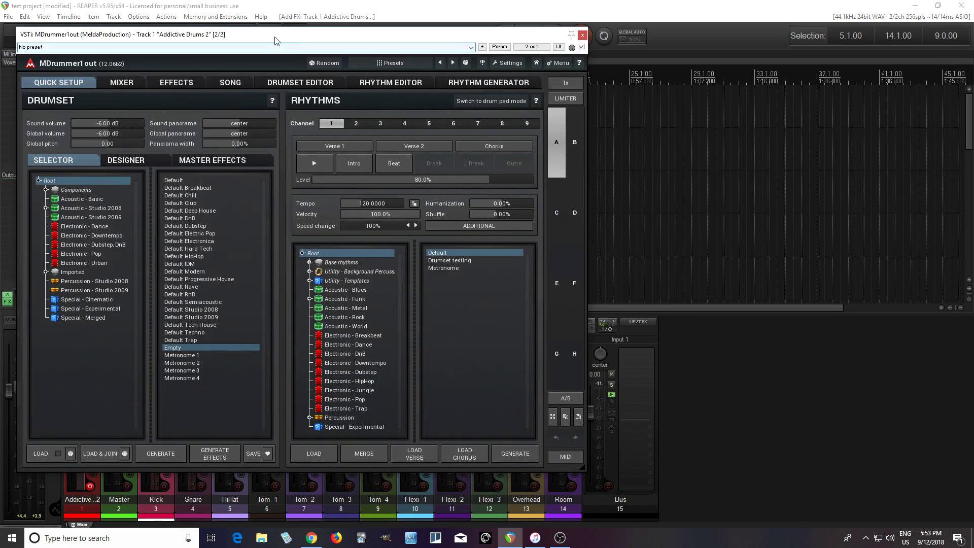
{"action": "left_click_drag", "start_coordinate": [274, 40], "coordinate": [496, 55]}
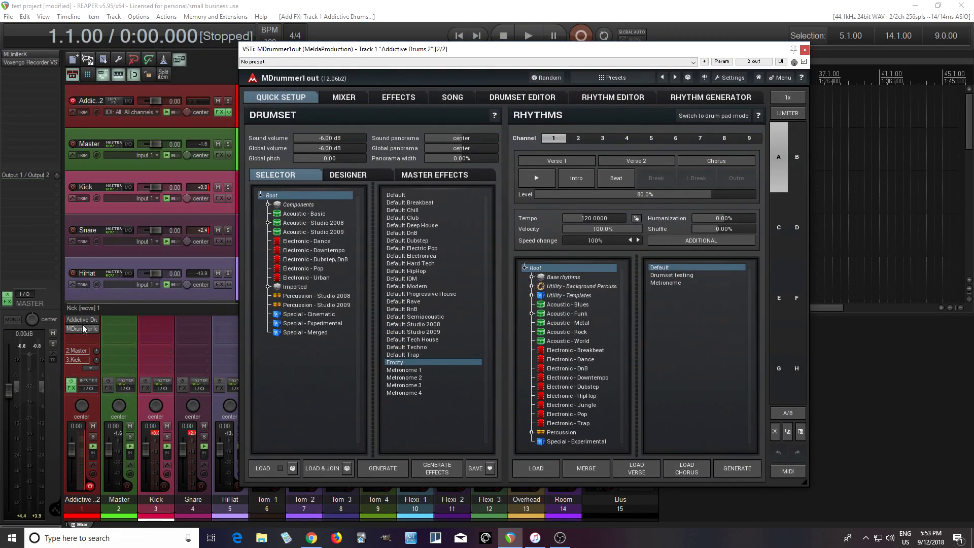
{"action": "left_click_drag", "start_coordinate": [82, 330], "coordinate": [78, 319]}
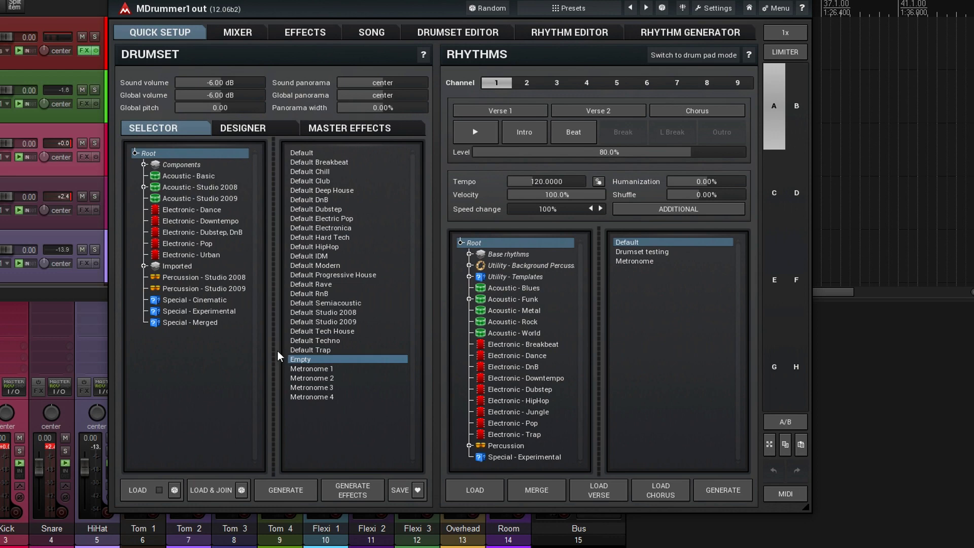
- Check the MDrummer mixer for loaded drums, and load and audition the Basic 01 rhythm from Acoustic - Rock
{"action": "left_click", "coordinate": [245, 32]}
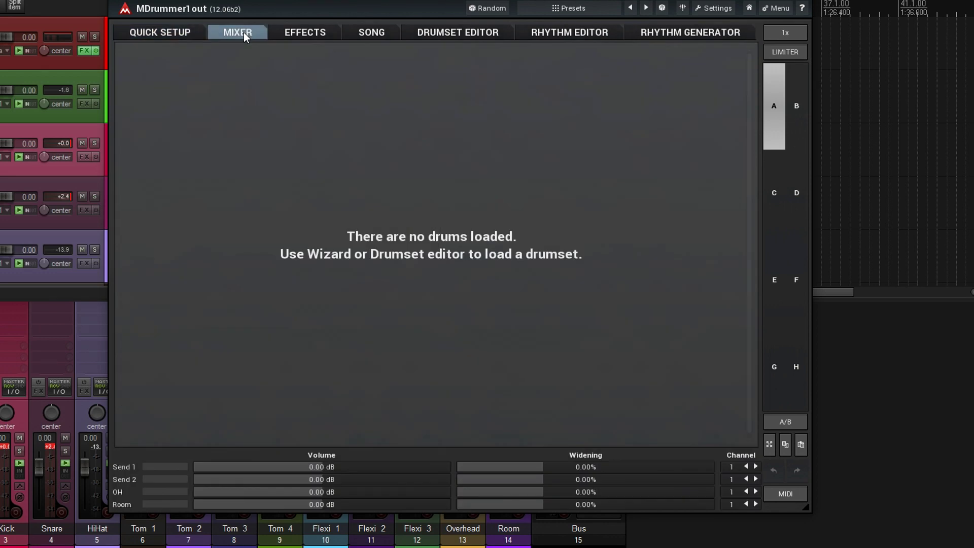
{"action": "left_click", "coordinate": [182, 38]}
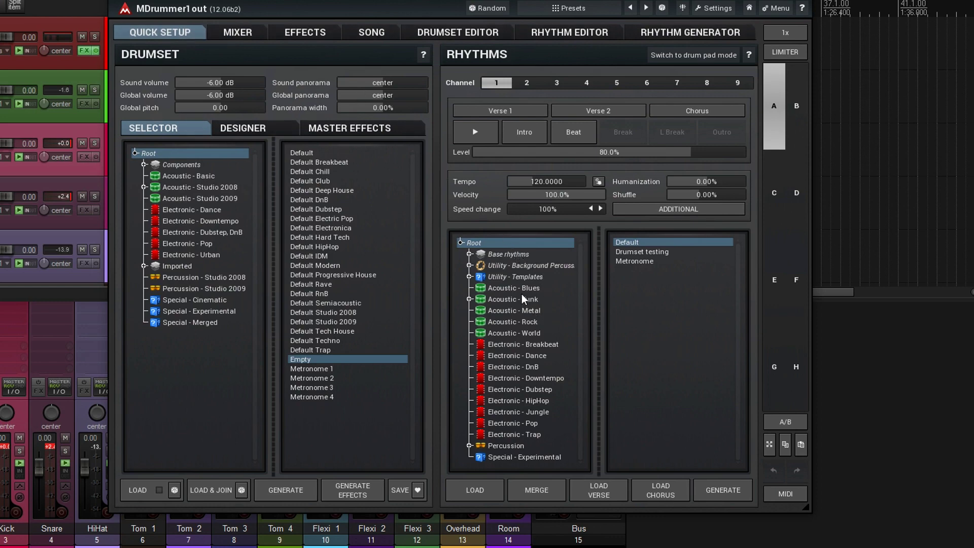
{"action": "left_click", "coordinate": [522, 322]}
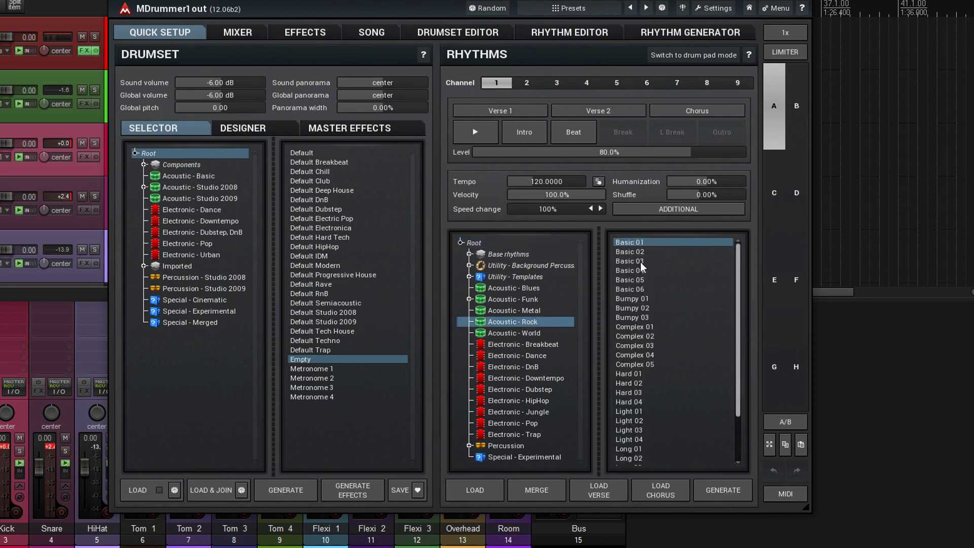
{"action": "left_click", "coordinate": [630, 243]}
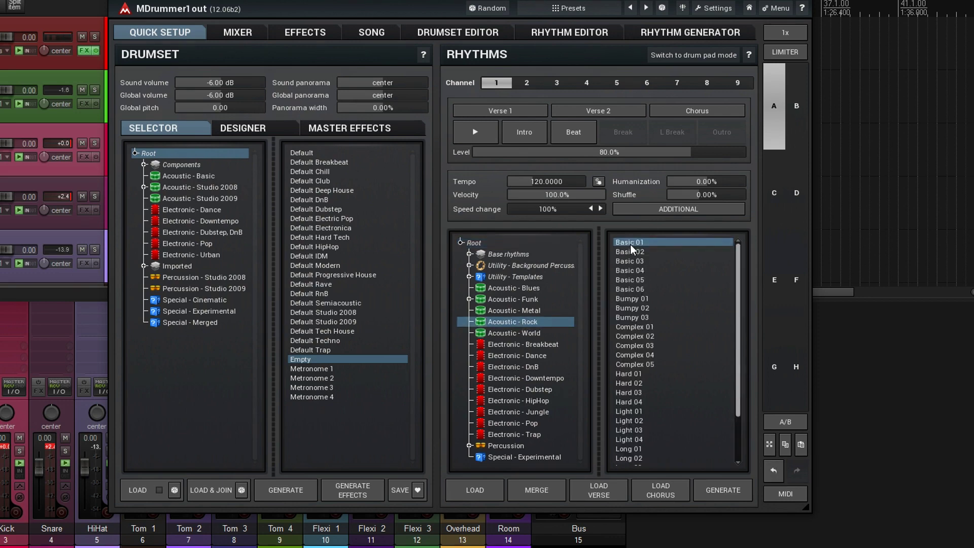
{"action": "left_click", "coordinate": [481, 142]}
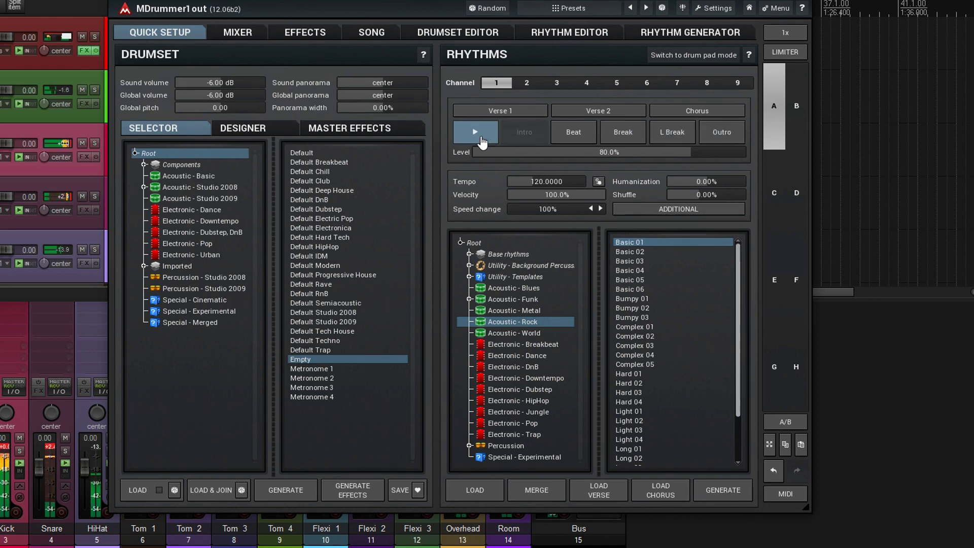
{"action": "left_click", "coordinate": [482, 142]}
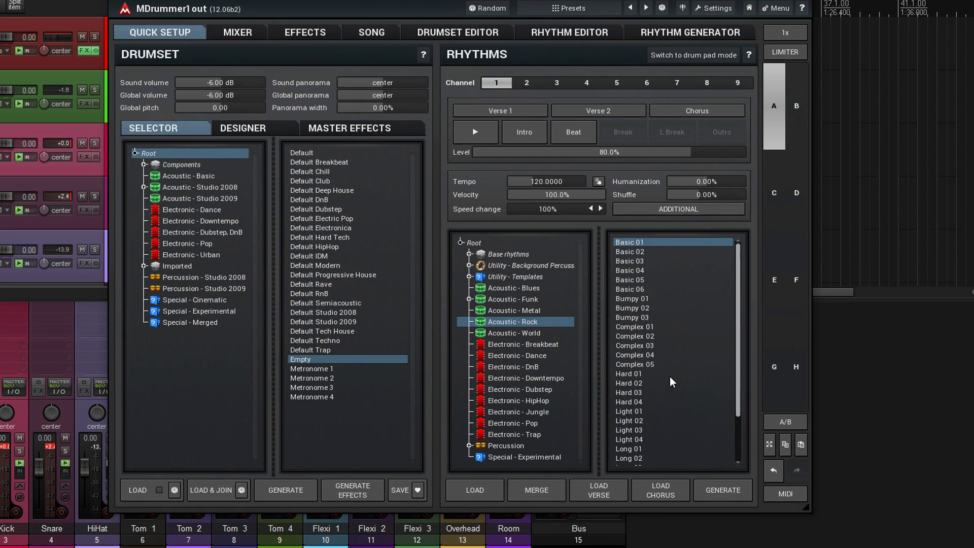
- Load the Complex 01 rock rhythm and audition it at the Verse 1, Verse 2 and Chorus levels
{"action": "left_click", "coordinate": [650, 327]}
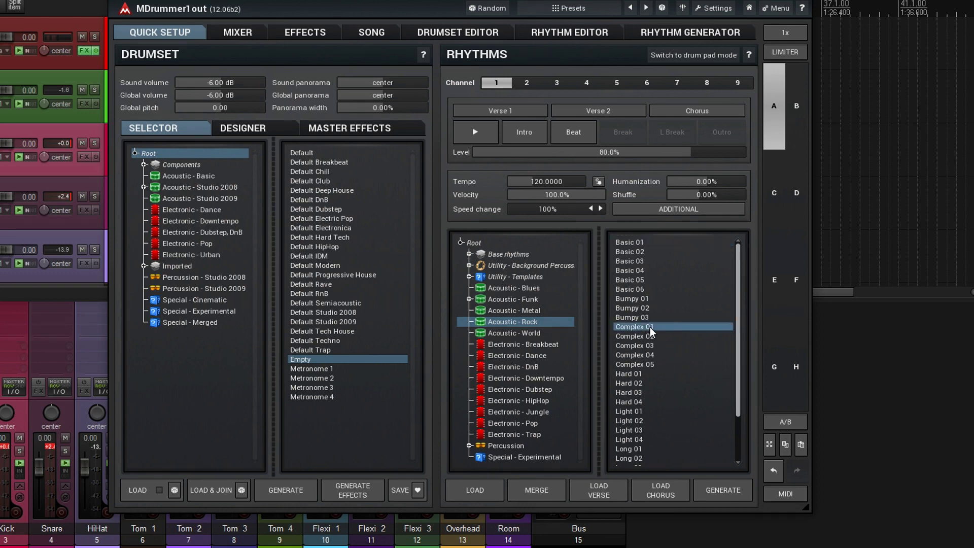
{"action": "left_click", "coordinate": [476, 133]}
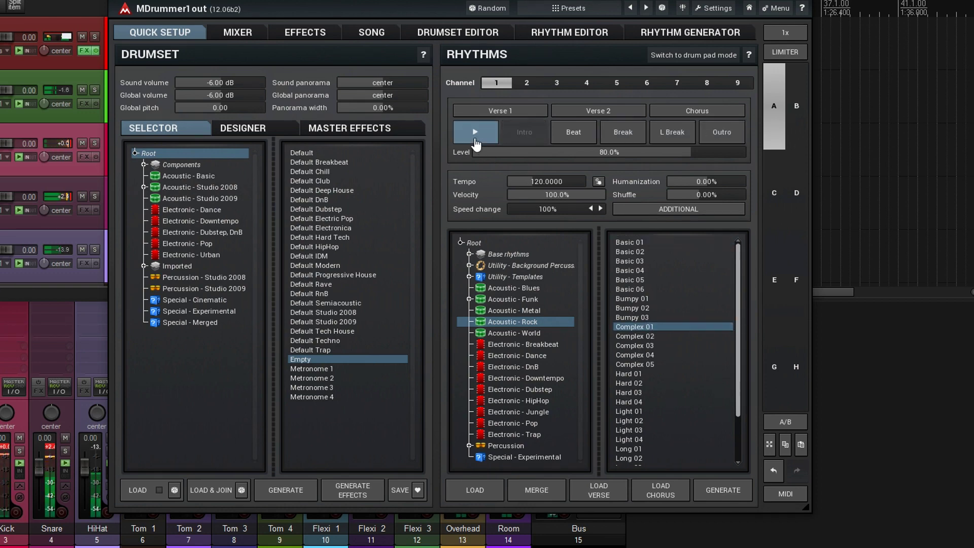
{"action": "left_click", "coordinate": [517, 114]}
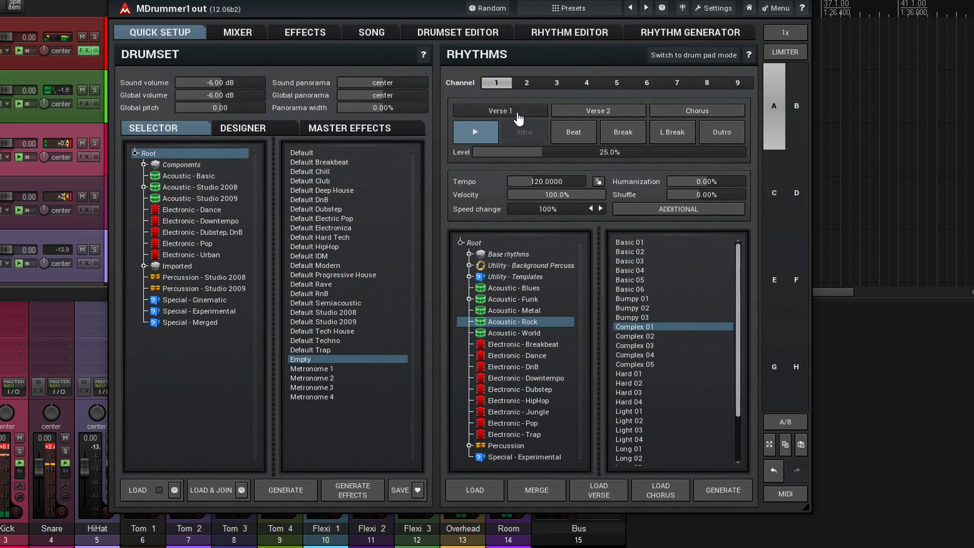
{"action": "left_click", "coordinate": [597, 113]}
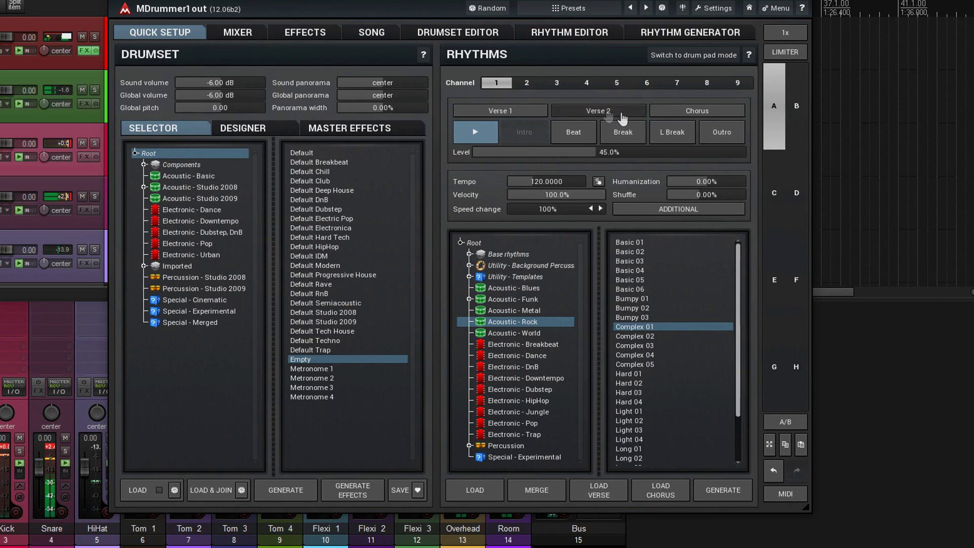
{"action": "left_click", "coordinate": [685, 115]}
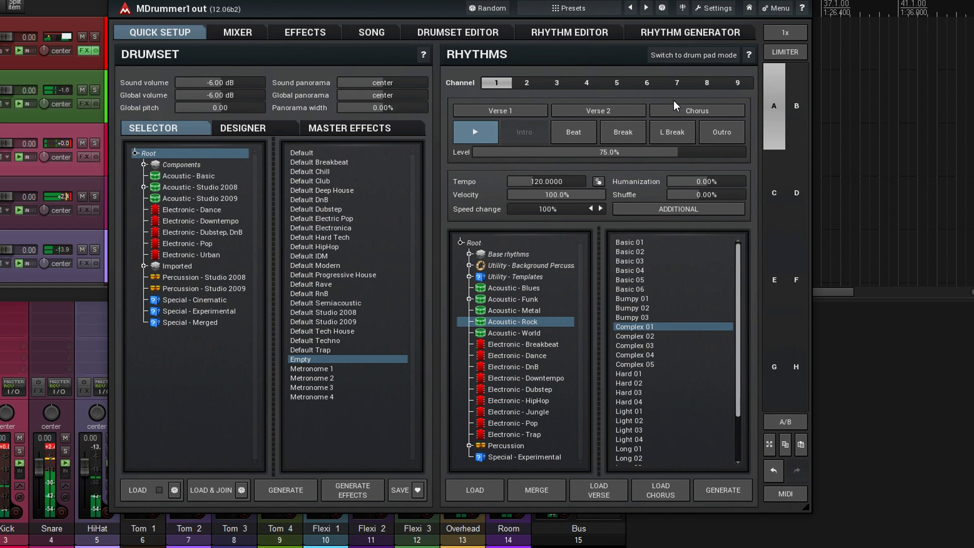
{"action": "left_click", "coordinate": [477, 133]}
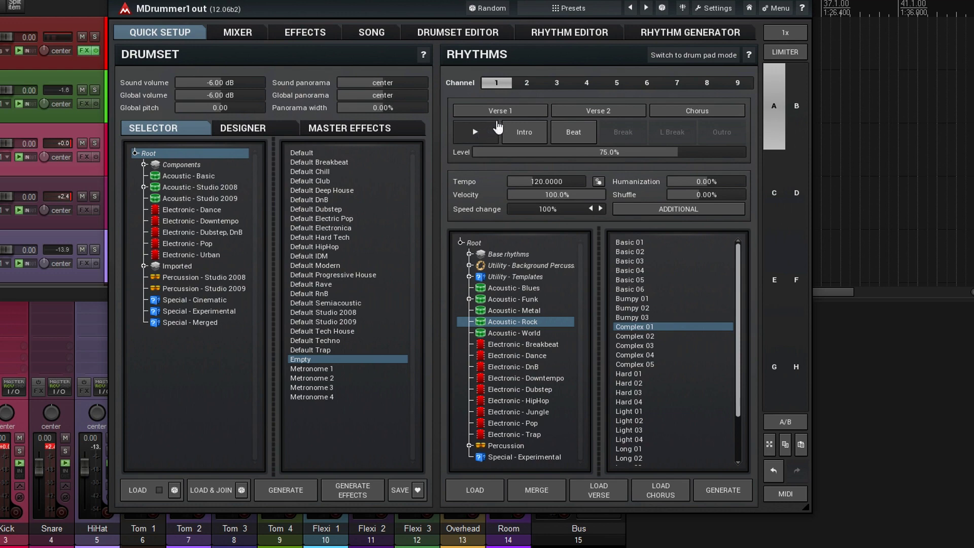
- Compare the beat loops of the rhythm in the rhythm editor, select the loop at the 18.2% level and audition it
{"action": "left_click", "coordinate": [582, 31]}
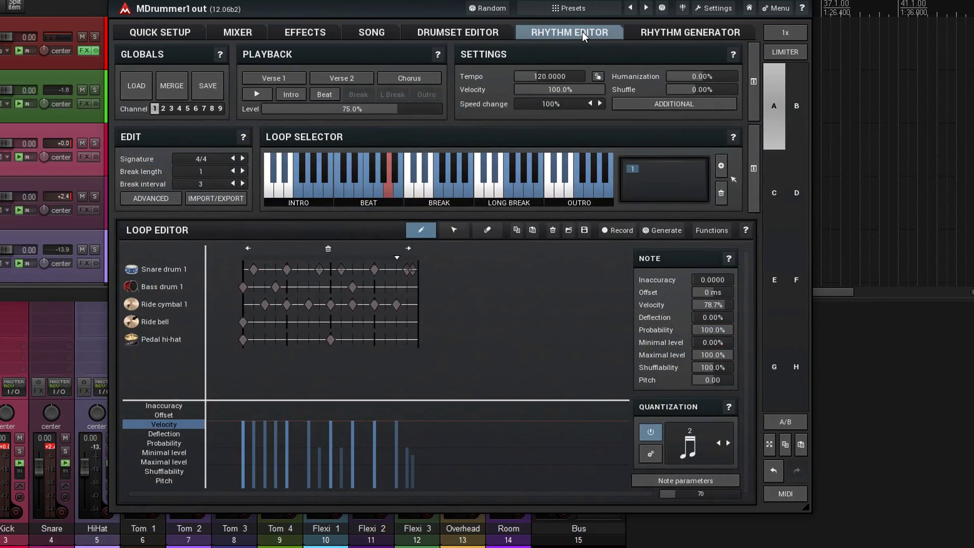
{"action": "left_click", "coordinate": [370, 191]}
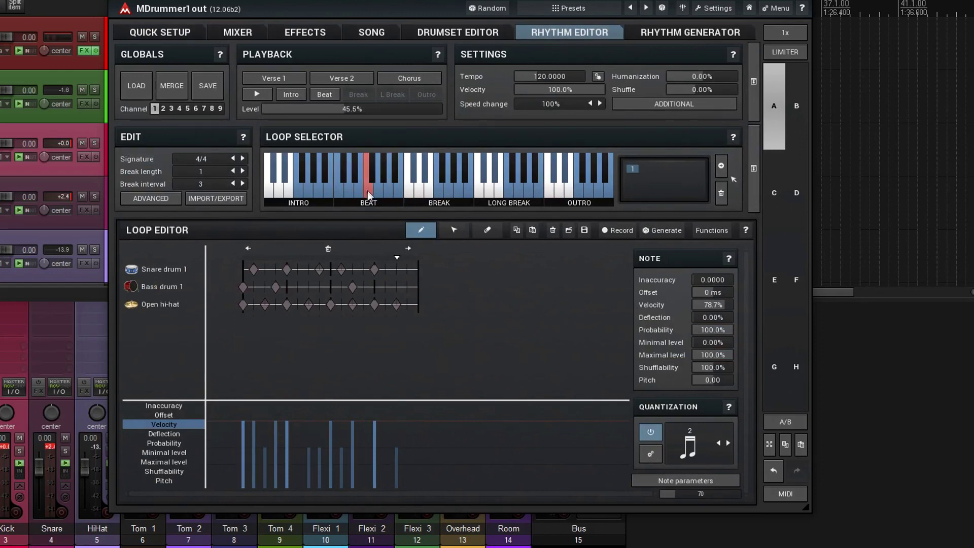
{"action": "left_click", "coordinate": [361, 194]}
{"action": "left_click", "coordinate": [349, 195]}
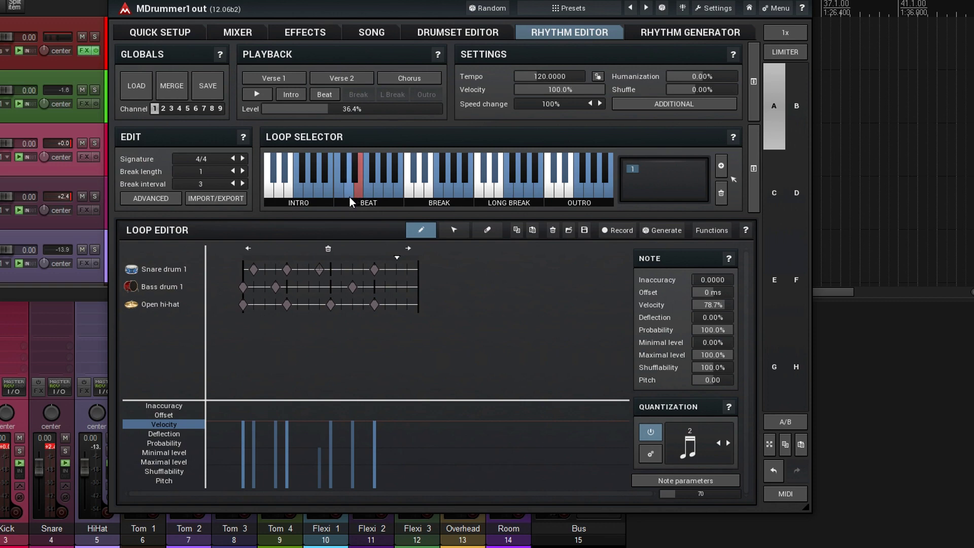
{"action": "left_click", "coordinate": [340, 193]}
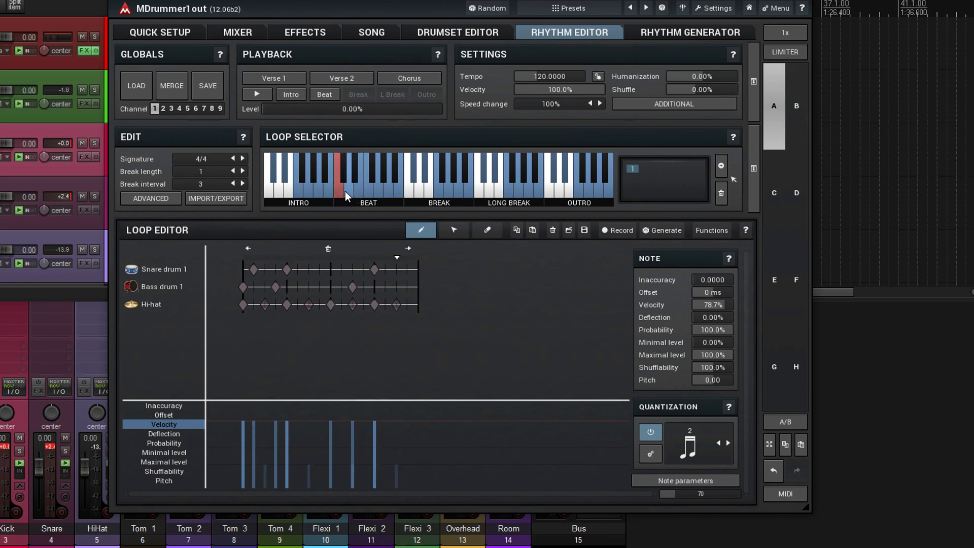
{"action": "left_click", "coordinate": [346, 190]}
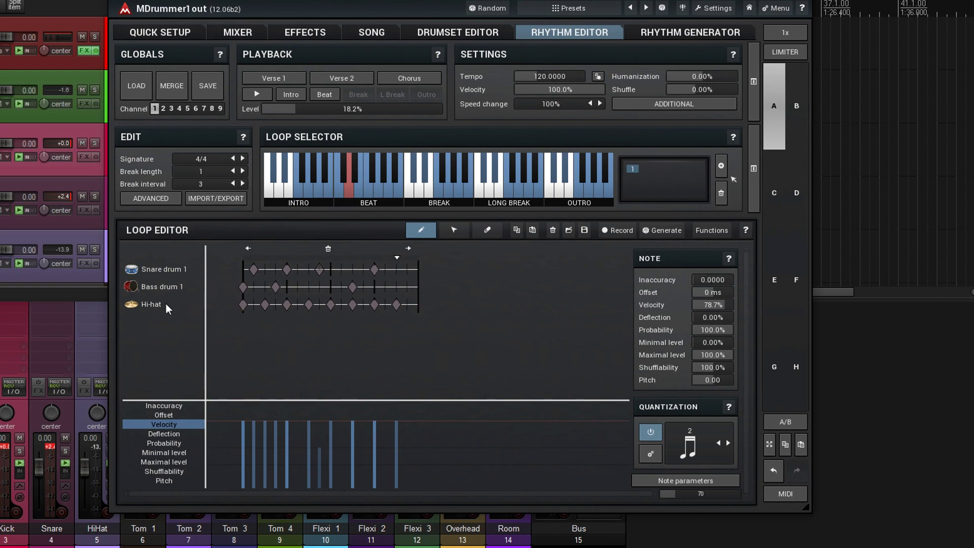
{"action": "left_click", "coordinate": [257, 95]}
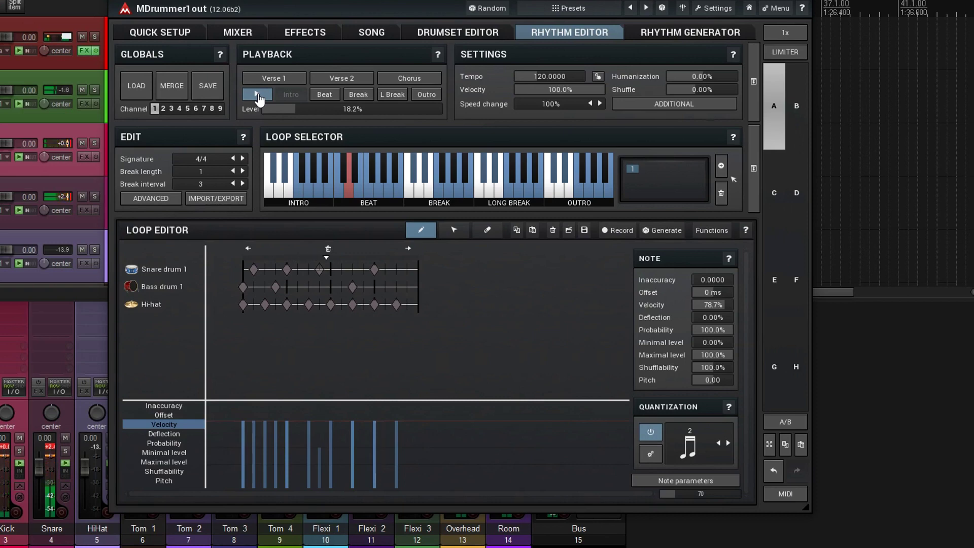
{"action": "left_click", "coordinate": [257, 95]}
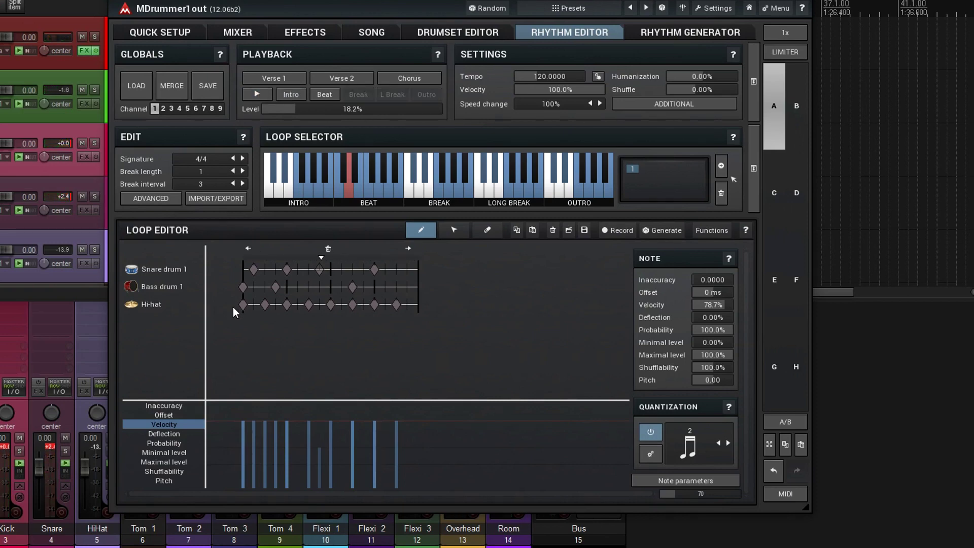
- Solo the Hi-hat track in the loop editor and play the loop to hear which Addictive Drums sound it triggers
{"action": "right_click", "coordinate": [148, 305]}
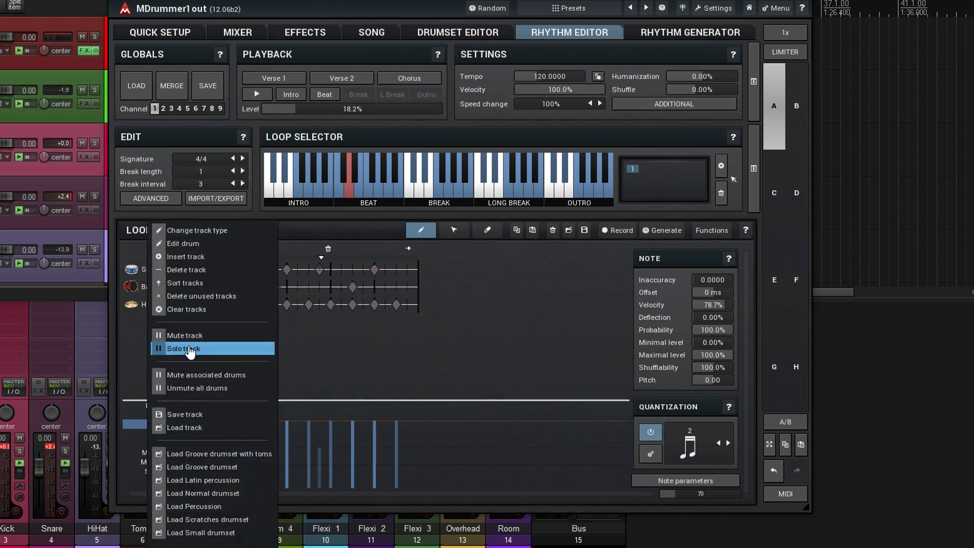
{"action": "left_click", "coordinate": [191, 350]}
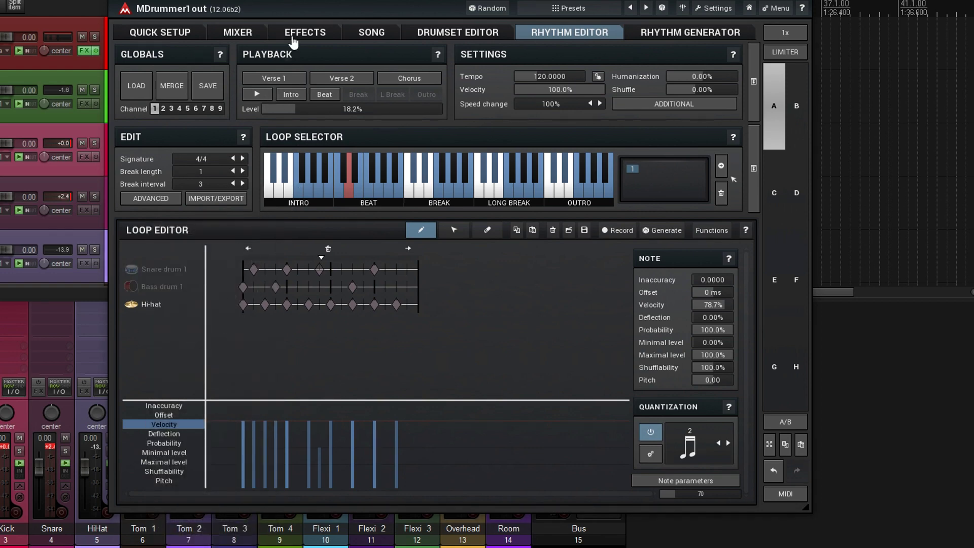
{"action": "left_click", "coordinate": [256, 96]}
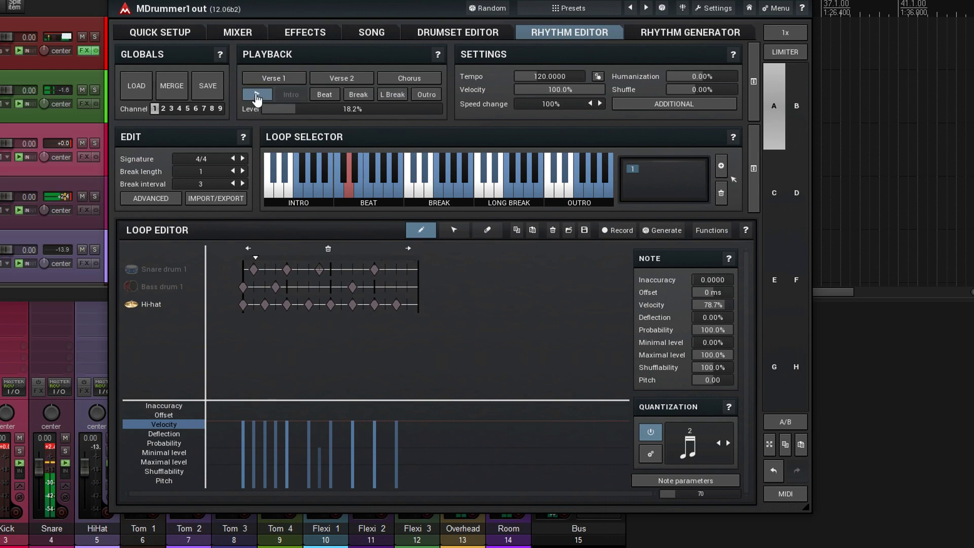
{"action": "left_click", "coordinate": [256, 95]}
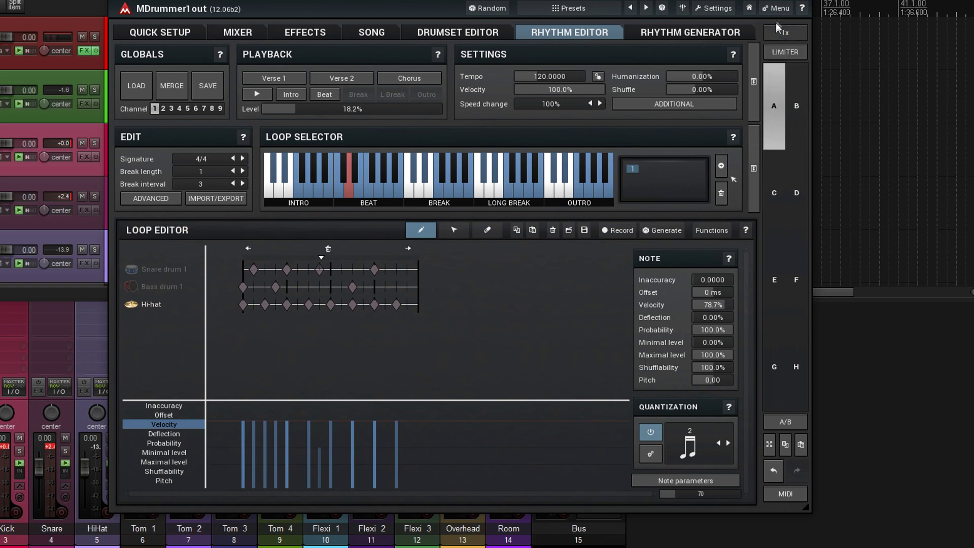
- Open the output MIDI filter and set its source drum to Hi-hat
{"action": "left_click", "coordinate": [784, 10]}
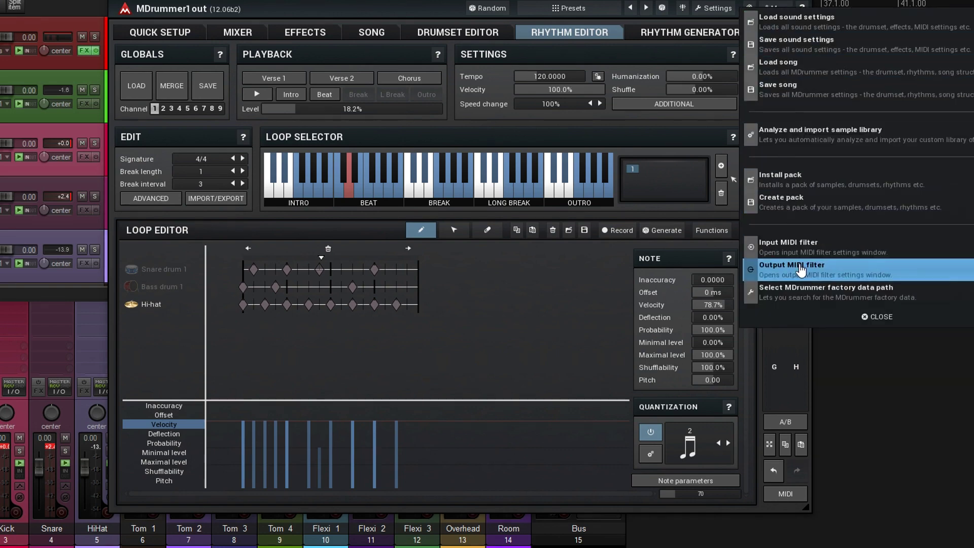
{"action": "left_click", "coordinate": [800, 270]}
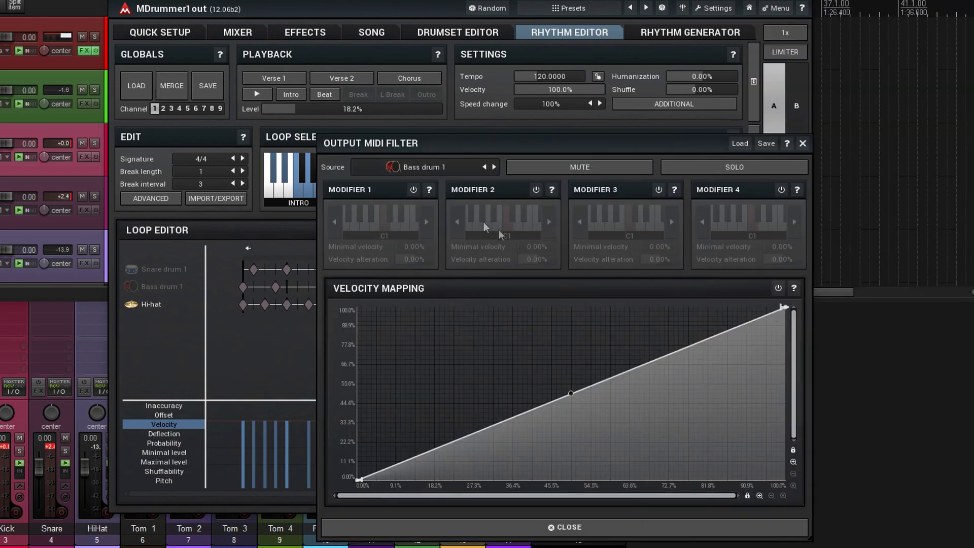
{"action": "left_click", "coordinate": [425, 167]}
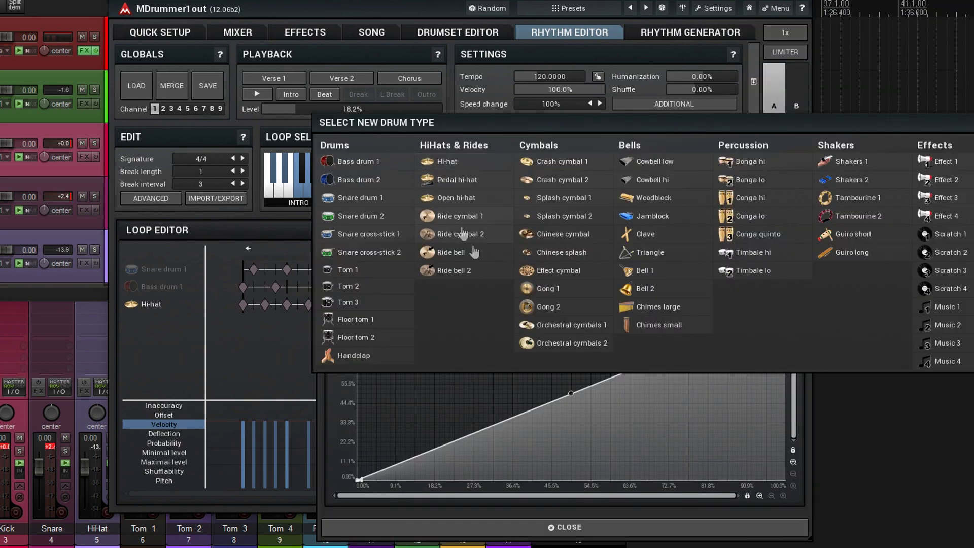
{"action": "left_click", "coordinate": [452, 163]}
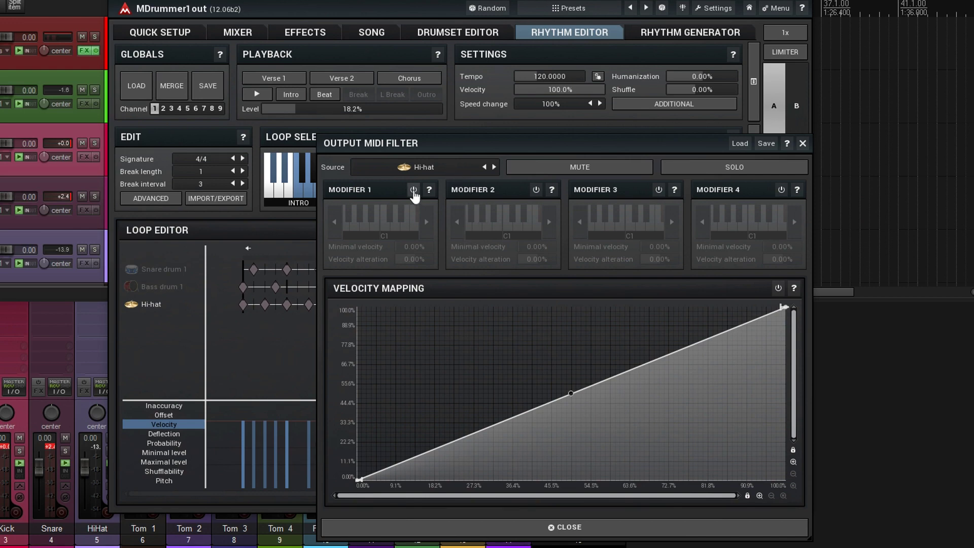
- Enable the hi-hat's first output modifier, try notes around C2, map it to D2 and audition the loop
{"action": "left_click", "coordinate": [413, 191]}
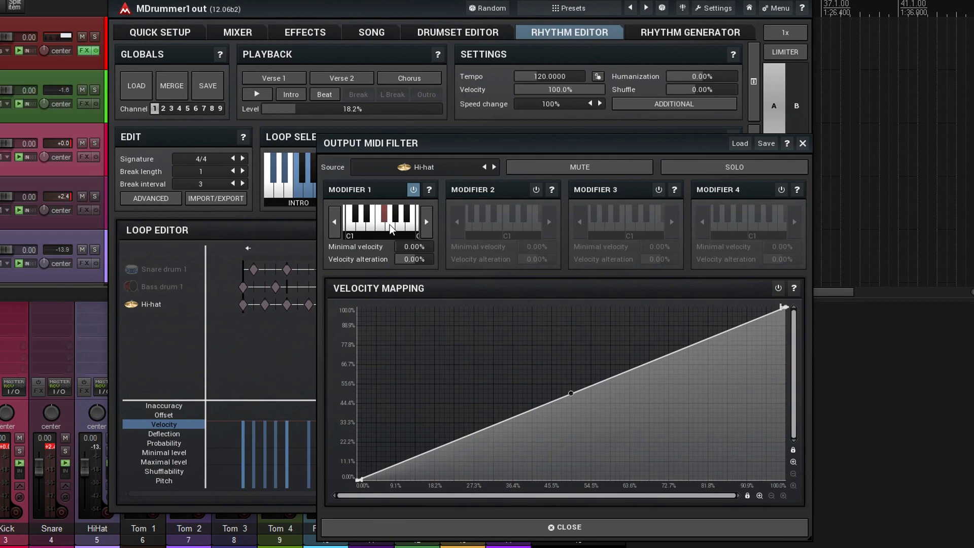
{"action": "left_click", "coordinate": [403, 223]}
{"action": "left_click", "coordinate": [336, 228]}
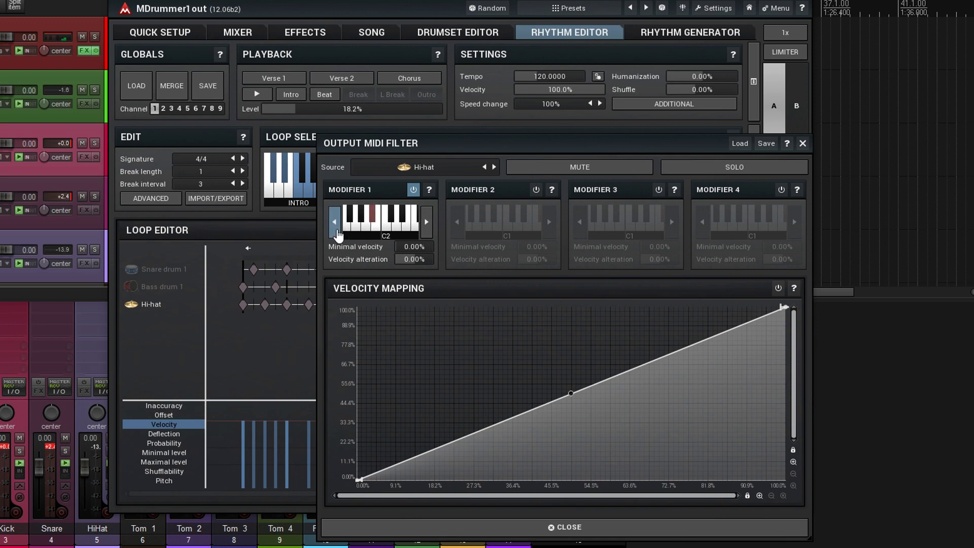
{"action": "left_click", "coordinate": [387, 223]}
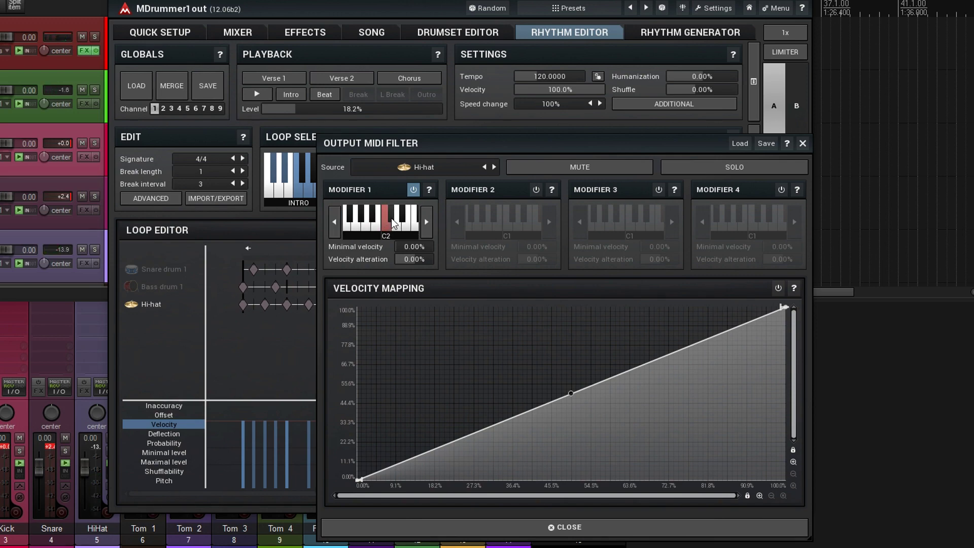
{"action": "left_click", "coordinate": [394, 223]}
{"action": "left_click", "coordinate": [403, 223]}
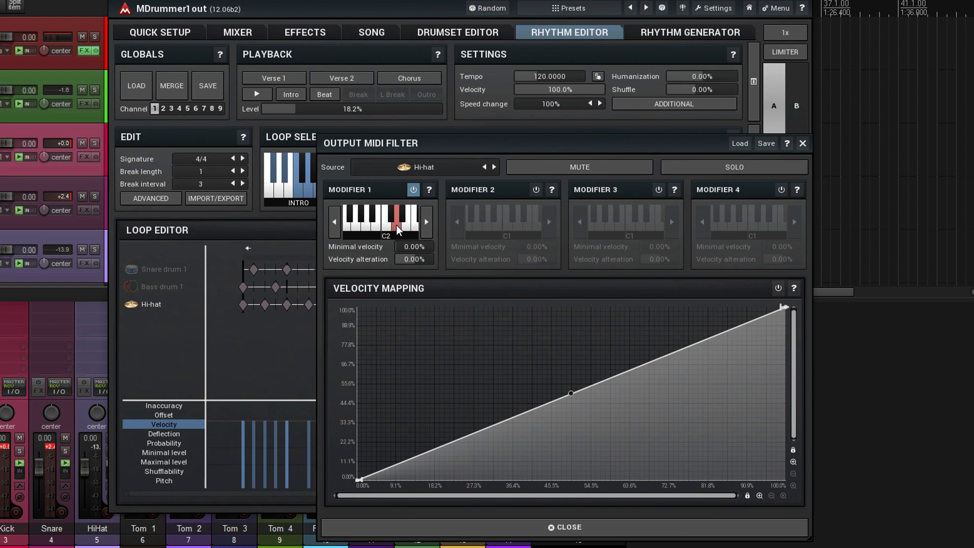
{"action": "left_click", "coordinate": [257, 95]}
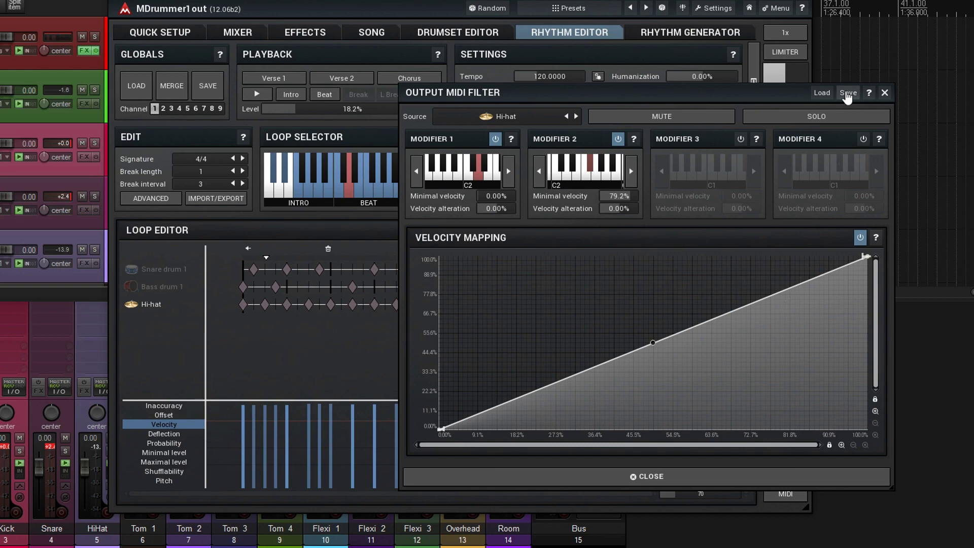
- View the saving options for output filters without saving, and close the output MIDI filter
{"action": "left_click", "coordinate": [847, 93]}
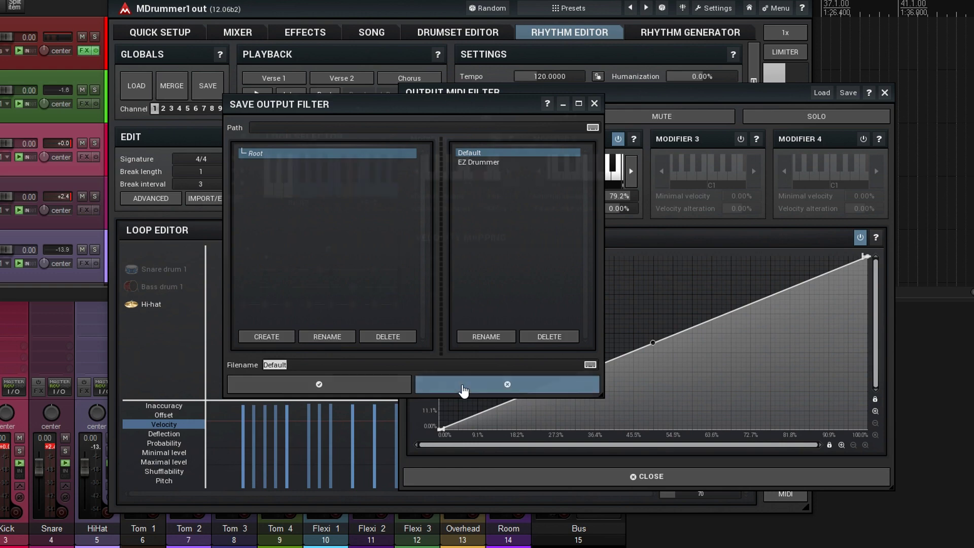
{"action": "left_click", "coordinate": [462, 388]}
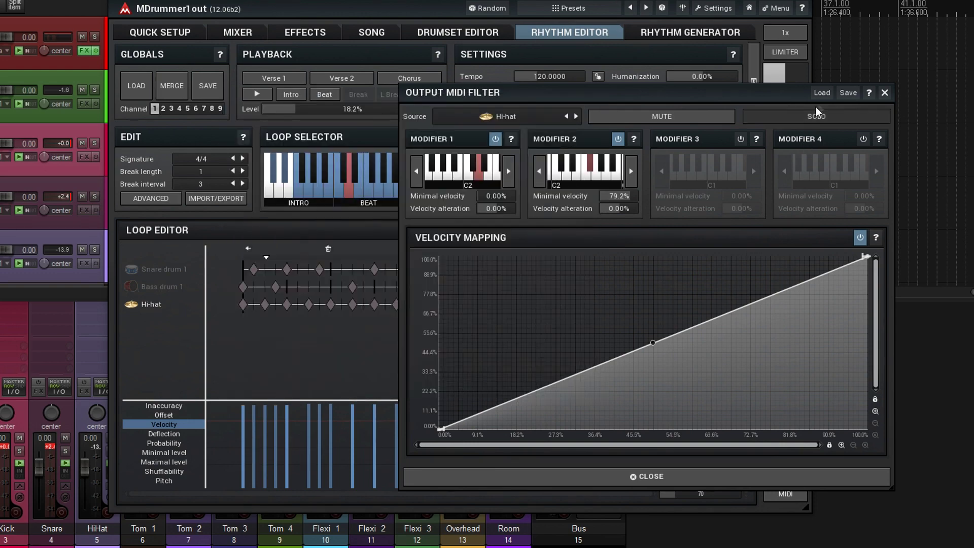
{"action": "left_click", "coordinate": [885, 92]}
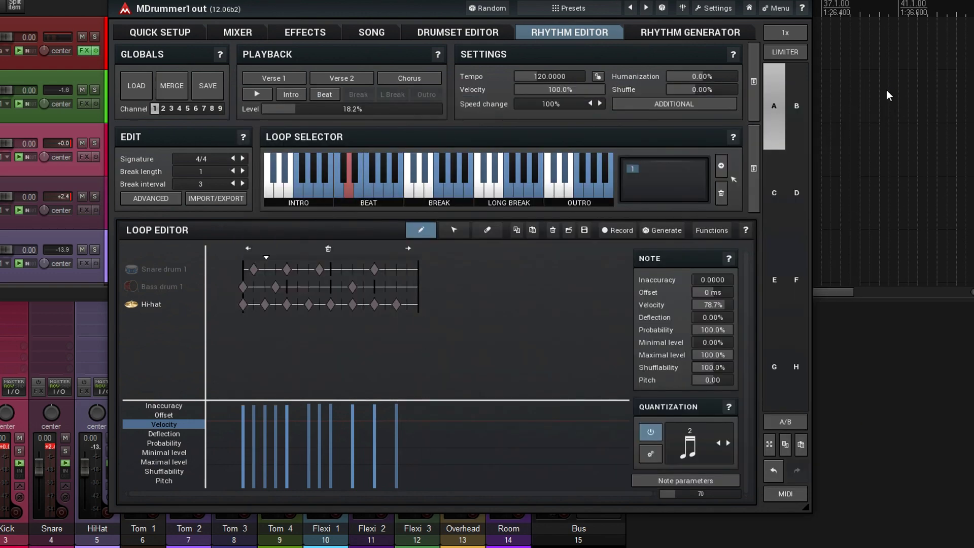
- Reset the output MIDI filter by loading the Default output filter, close it and audition the hi-hat loop
{"action": "left_click", "coordinate": [785, 12]}
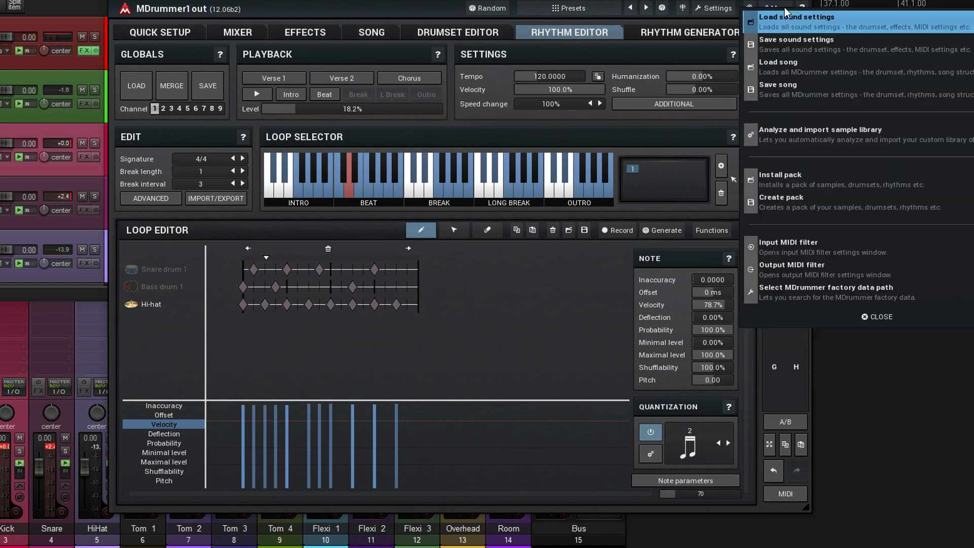
{"action": "left_click", "coordinate": [778, 260]}
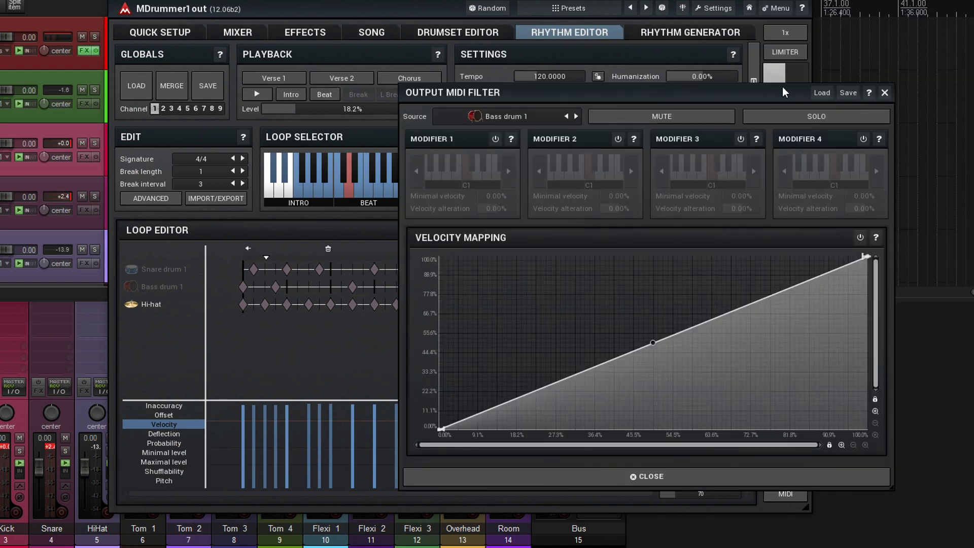
{"action": "left_click", "coordinate": [822, 93]}
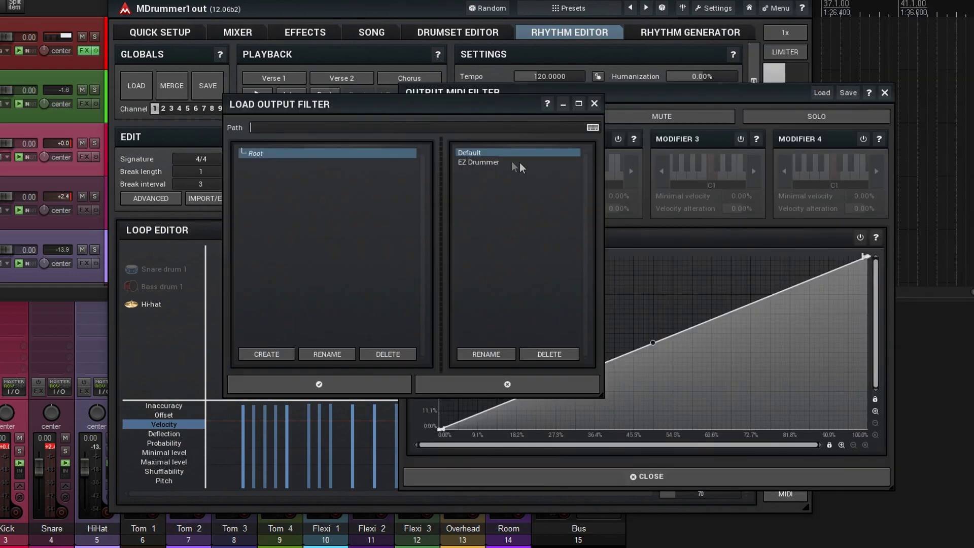
{"action": "double_click", "coordinate": [487, 154]}
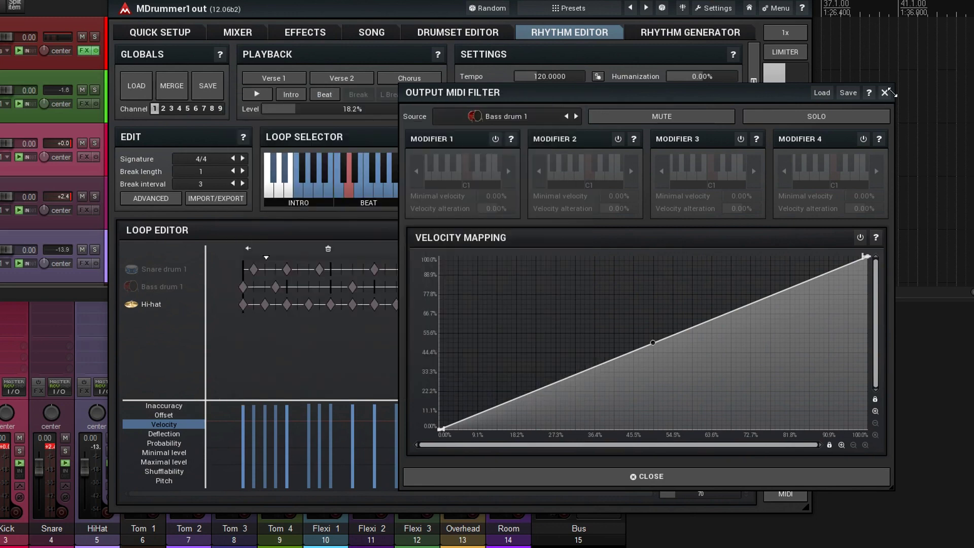
{"action": "left_click", "coordinate": [884, 92]}
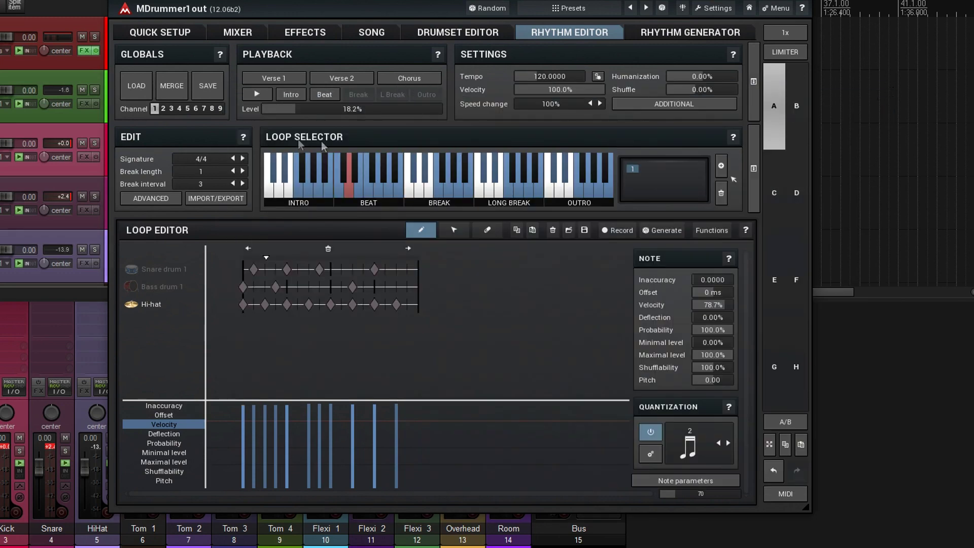
{"action": "left_click", "coordinate": [257, 94]}
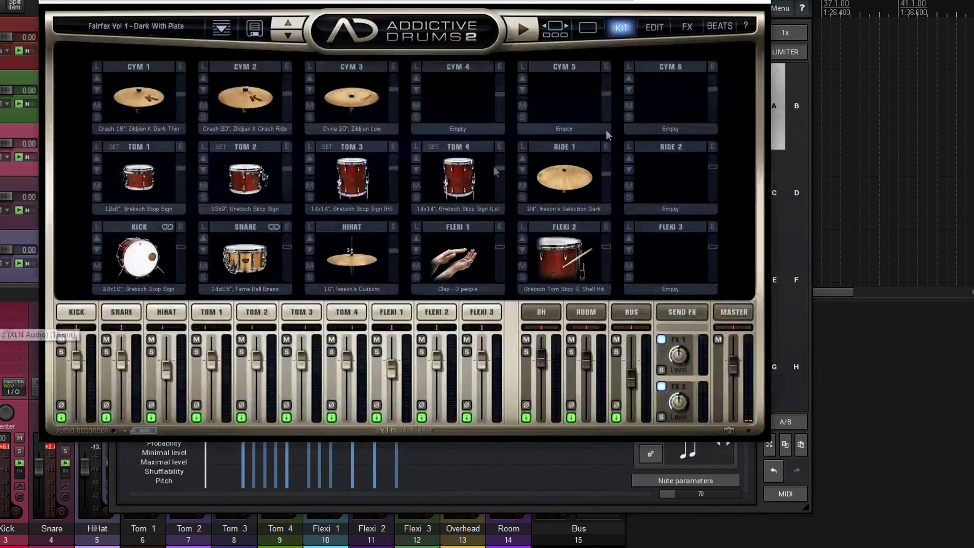
- In Addictive Drums 2, set the map preset to GM, lower the global velocity high limit to 113 and accept the mapping
{"action": "left_click", "coordinate": [746, 26]}
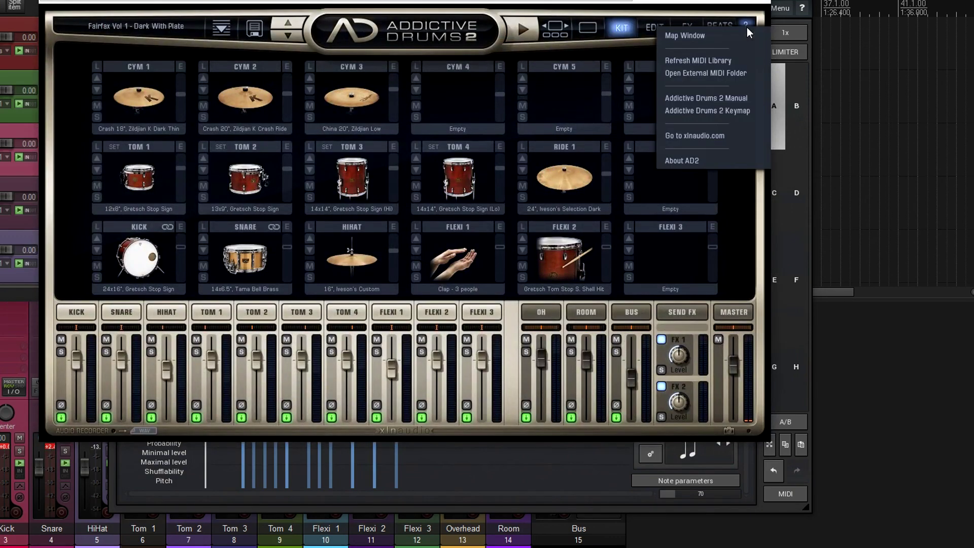
{"action": "left_click", "coordinate": [696, 37]}
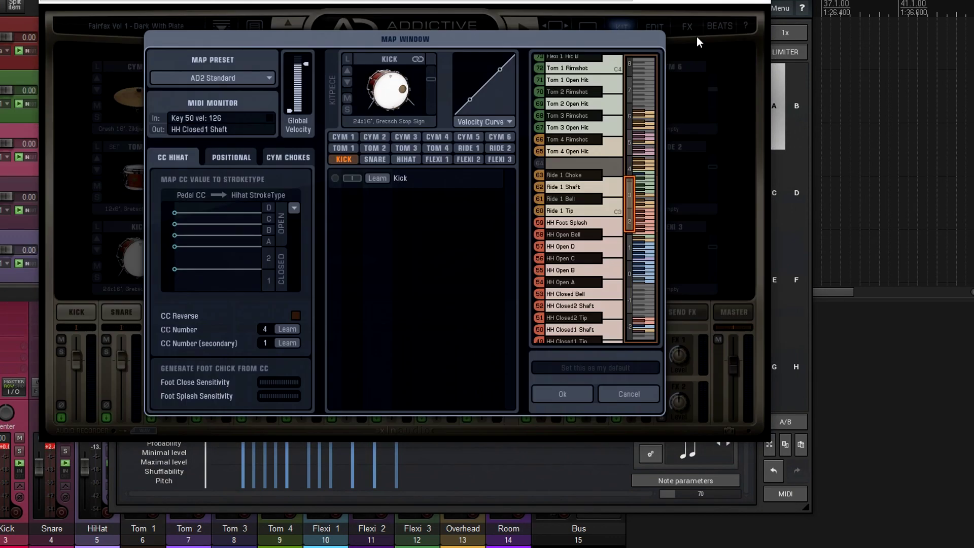
{"action": "left_click", "coordinate": [235, 81]}
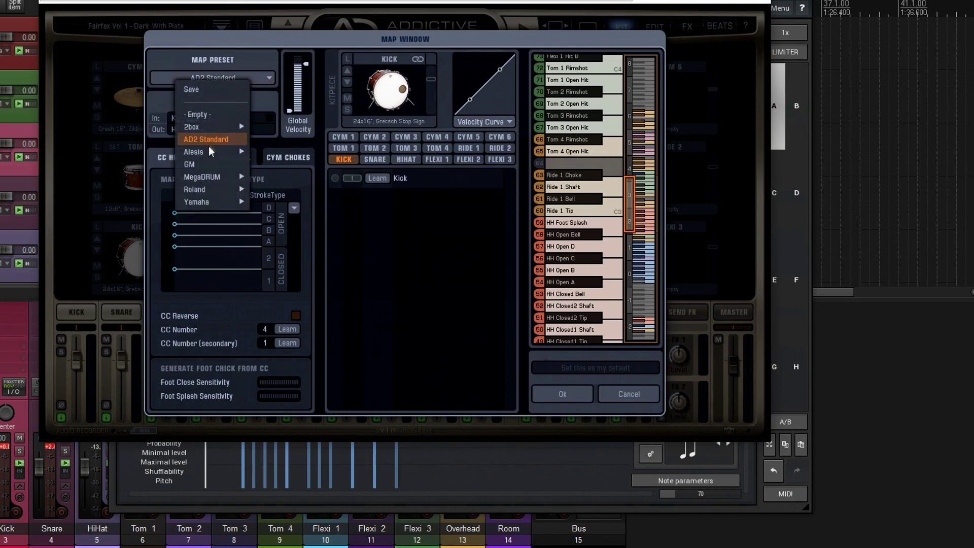
{"action": "left_click", "coordinate": [202, 163]}
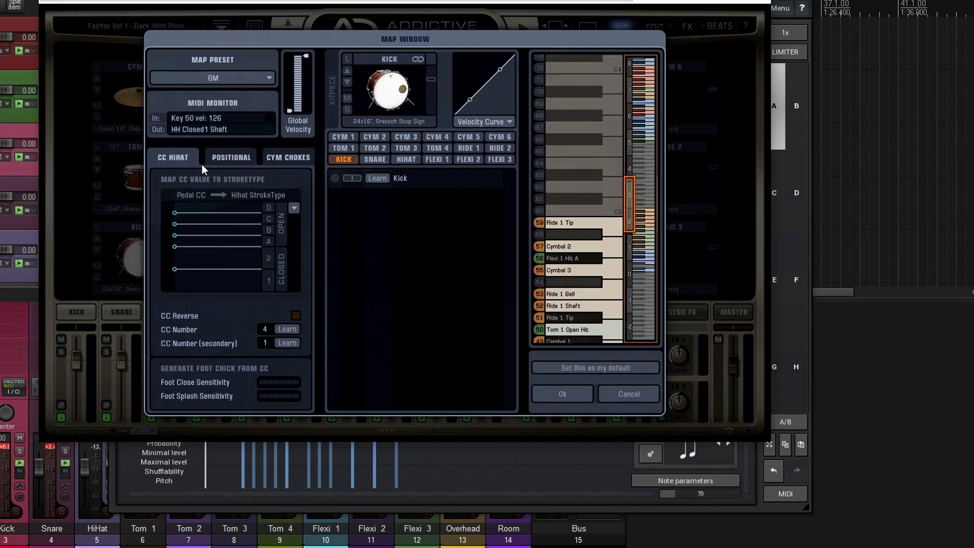
{"action": "left_click_drag", "start_coordinate": [306, 56], "coordinate": [306, 63]}
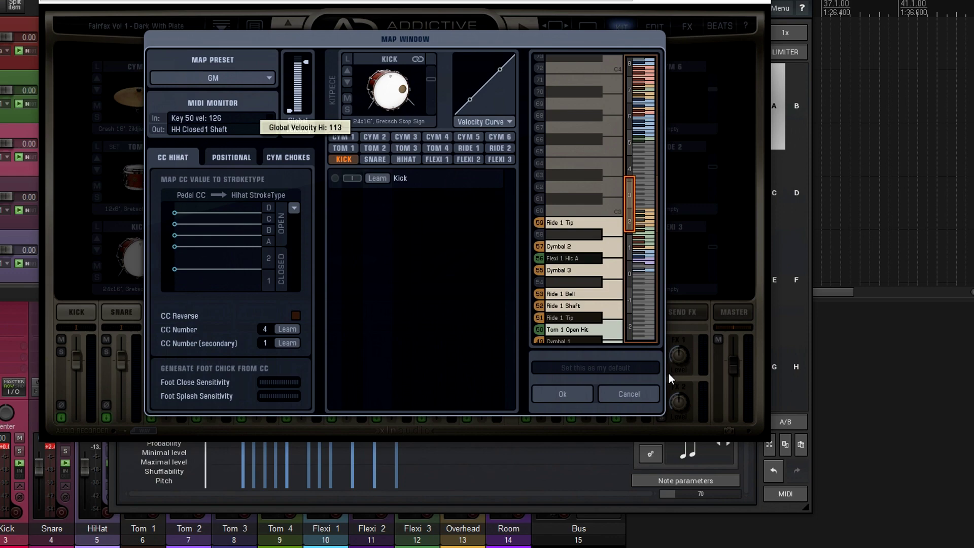
{"action": "left_click", "coordinate": [576, 390]}
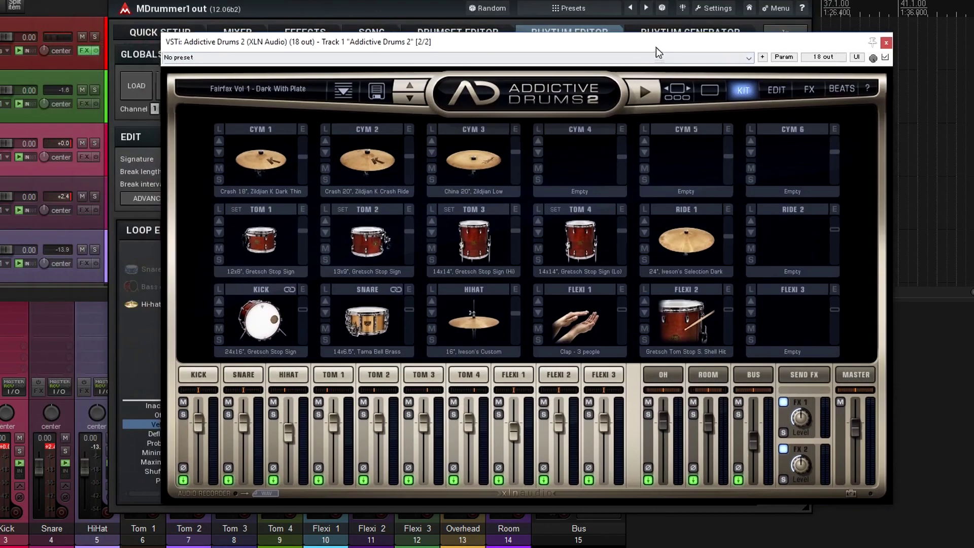
- Move Addictive Drums 2 aside, audition the soloed hi-hat loop from MDrummer and close the Addictive Drums 2 window
{"action": "left_click_drag", "start_coordinate": [656, 47], "coordinate": [589, 122]}
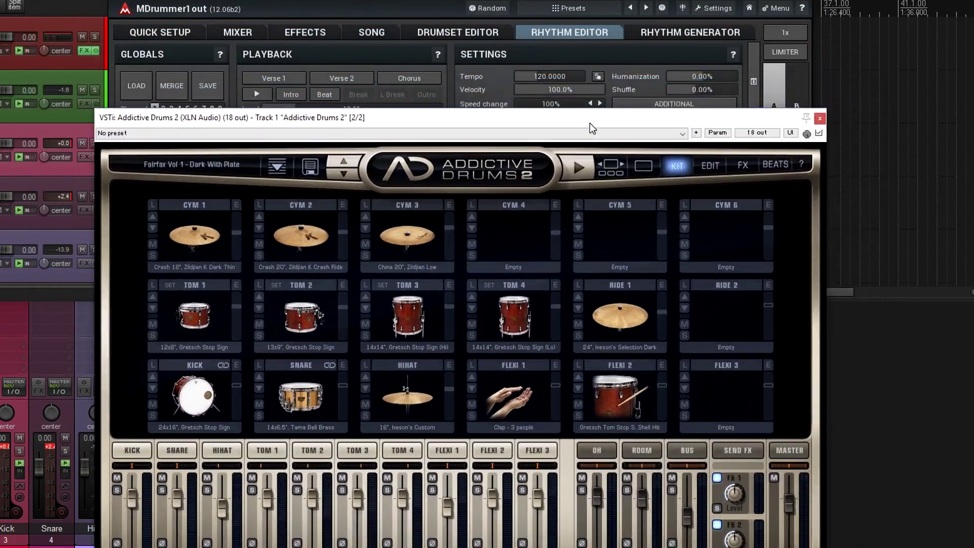
{"action": "left_click", "coordinate": [262, 98]}
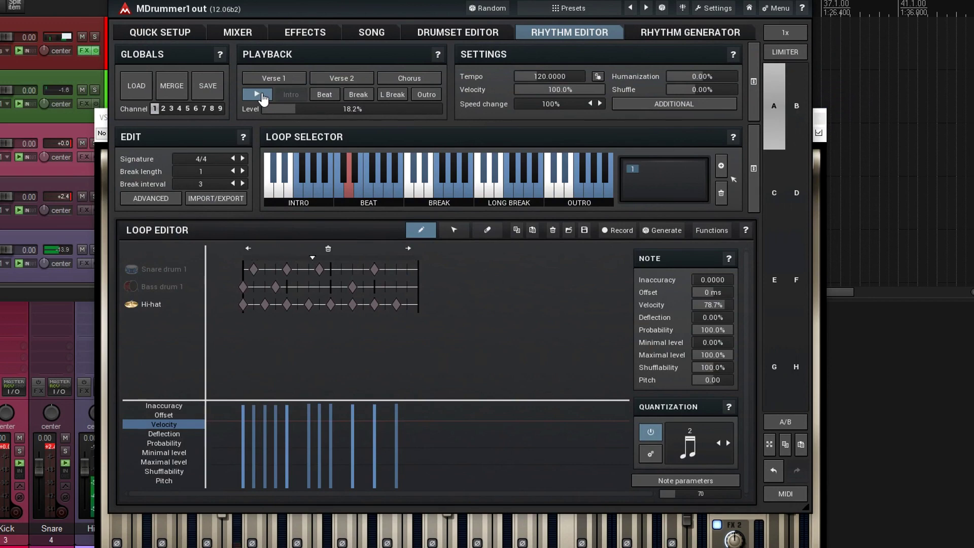
{"action": "left_click", "coordinate": [260, 96]}
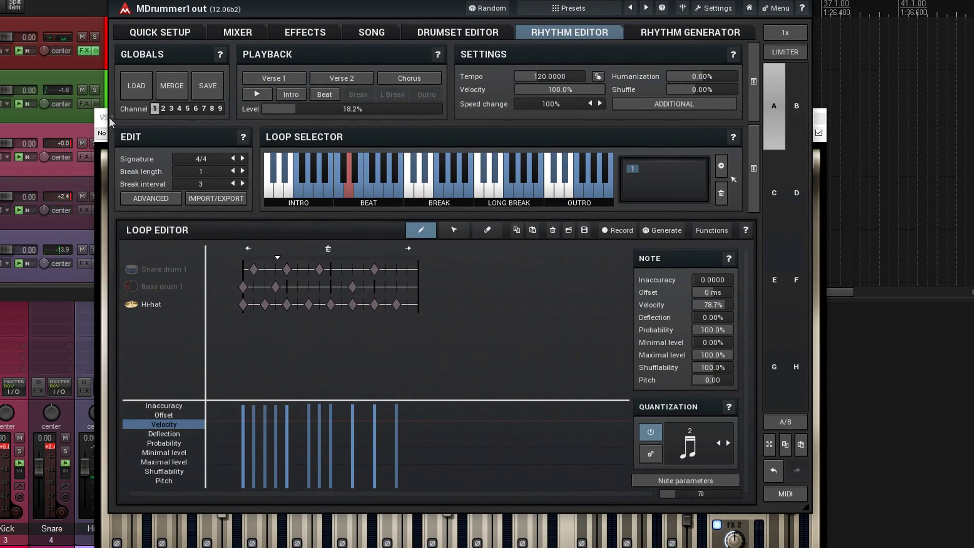
{"action": "left_click", "coordinate": [101, 116]}
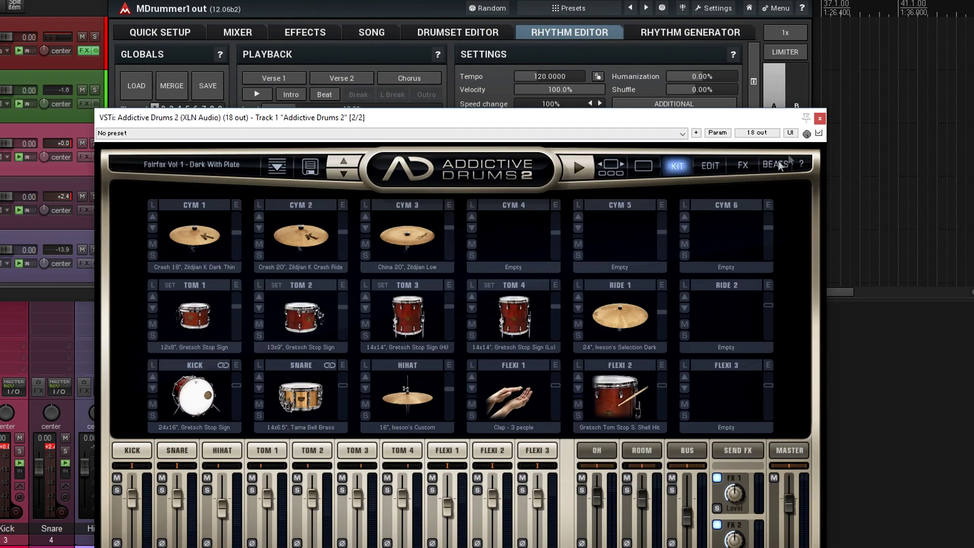
{"action": "left_click", "coordinate": [819, 119]}
- Unmute all tracks in the loop editor and play the full beat loop
{"action": "right_click", "coordinate": [170, 302]}
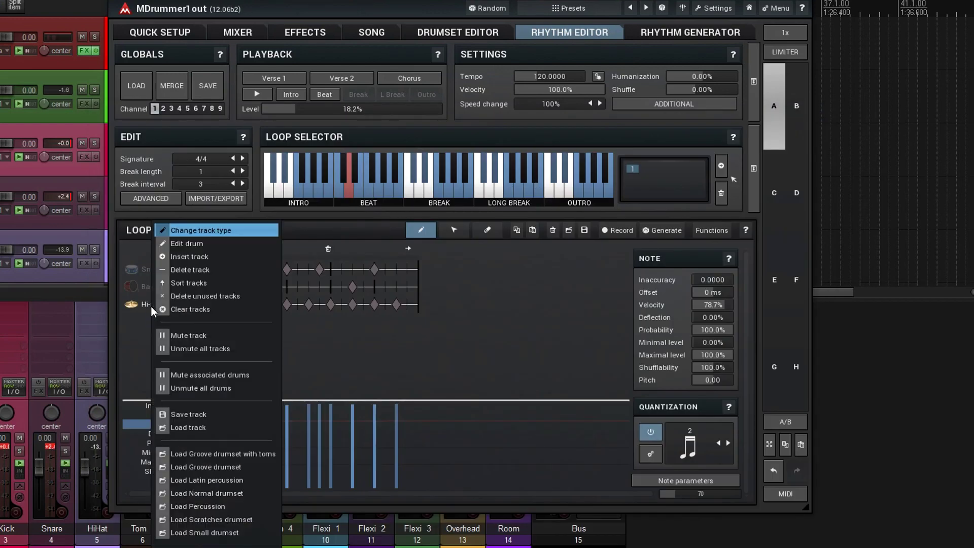
{"action": "left_click", "coordinate": [187, 350]}
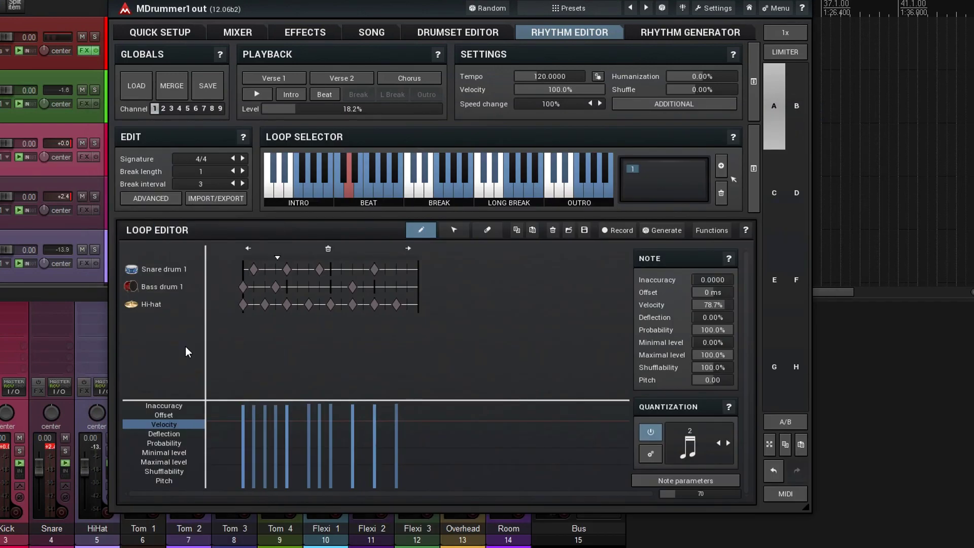
{"action": "left_click", "coordinate": [257, 94]}
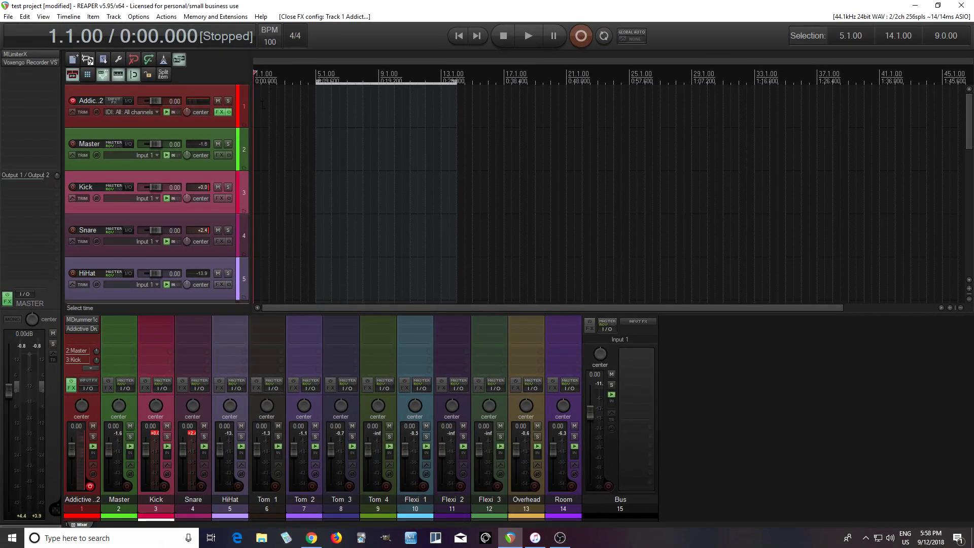
- Insert an empty MIDI item in REAPER and move it onto the Addictive Drums 2 track at the project start
{"action": "right_click", "coordinate": [258, 105]}
{"action": "mouse_move", "coordinate": [303, 108]}
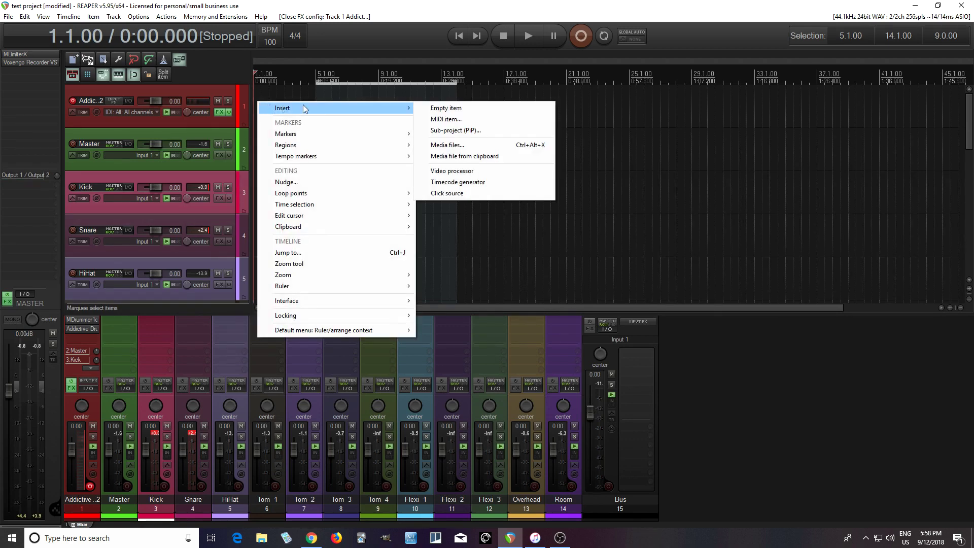
{"action": "left_click", "coordinate": [440, 118]}
{"action": "left_click_drag", "start_coordinate": [359, 200], "coordinate": [274, 101]}
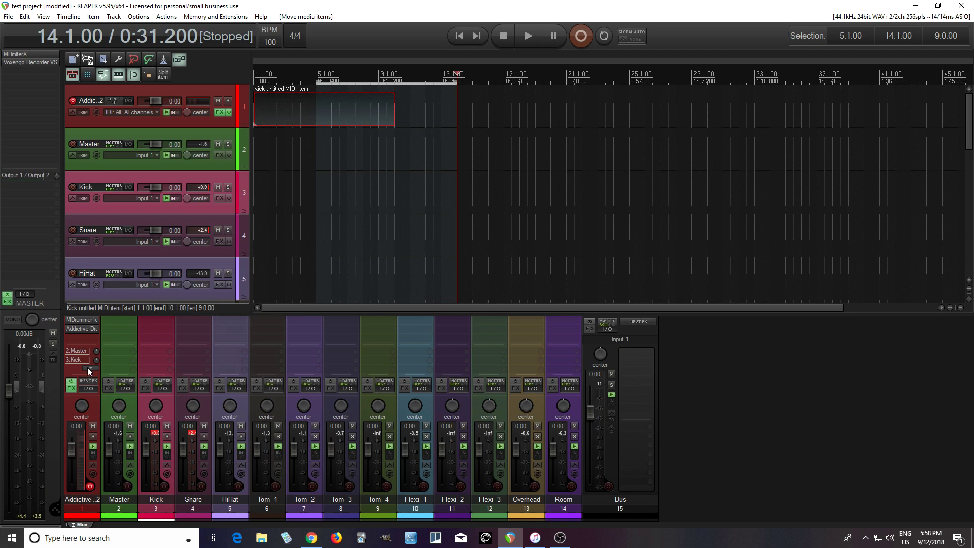
- Open the new MIDI item in the MIDI editor and audition keys from E3 down to around C1
{"action": "left_click", "coordinate": [278, 102]}
{"action": "double_click", "coordinate": [278, 101]}
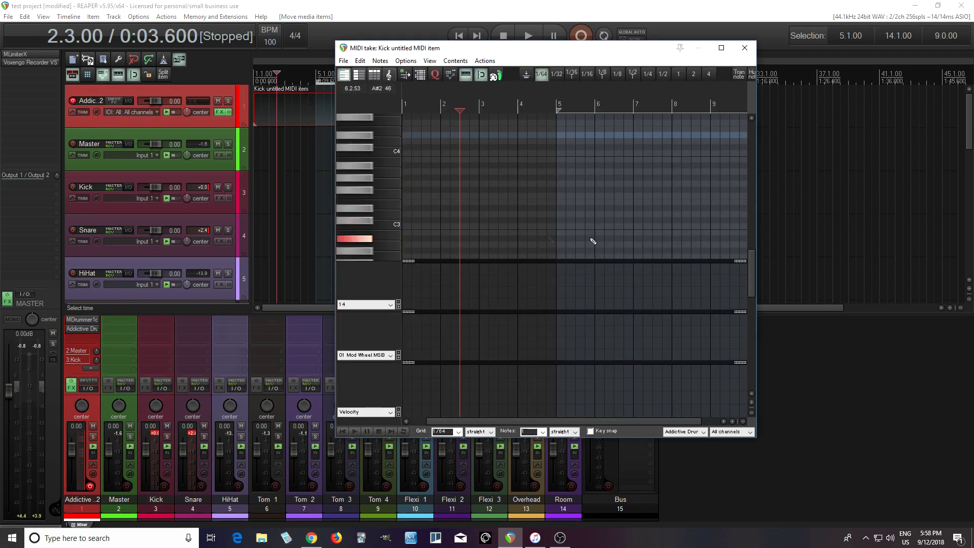
{"action": "left_click_drag", "start_coordinate": [752, 266], "coordinate": [763, 291]}
{"action": "left_click", "coordinate": [393, 129]}
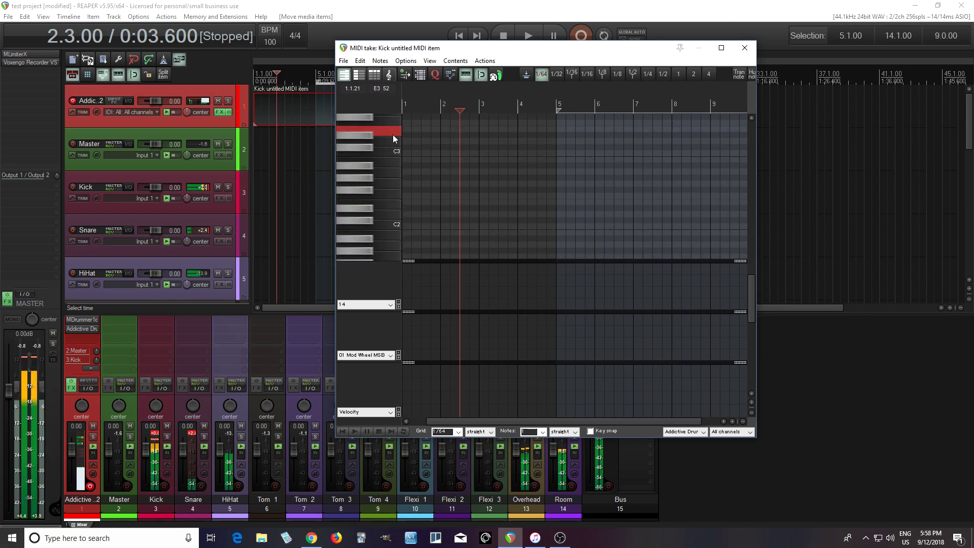
{"action": "left_click", "coordinate": [393, 226]}
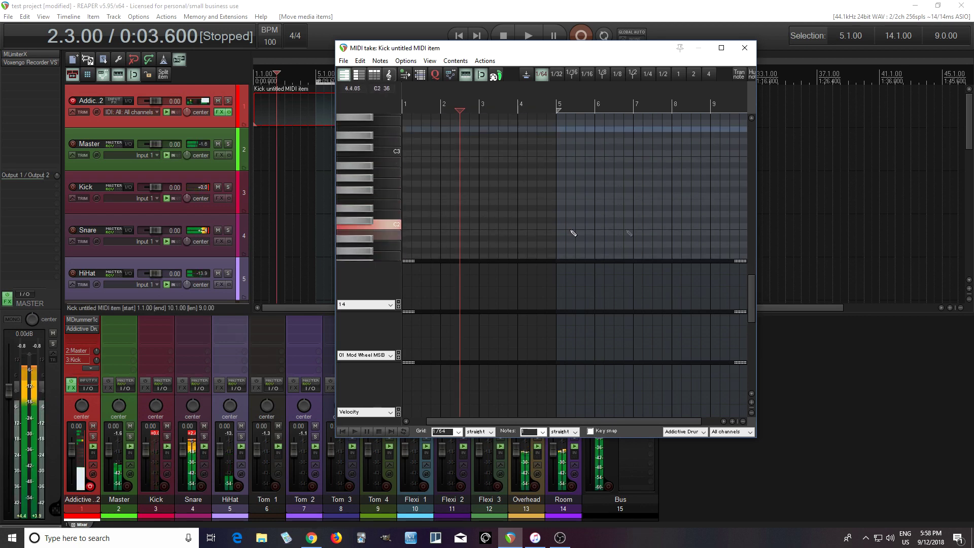
{"action": "left_click", "coordinate": [391, 249]}
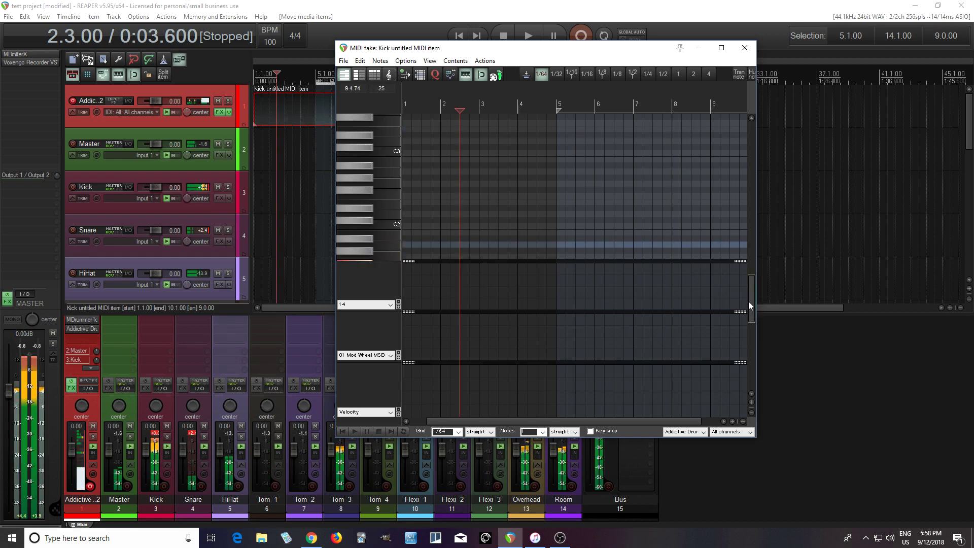
{"action": "left_click_drag", "start_coordinate": [749, 303], "coordinate": [750, 335]}
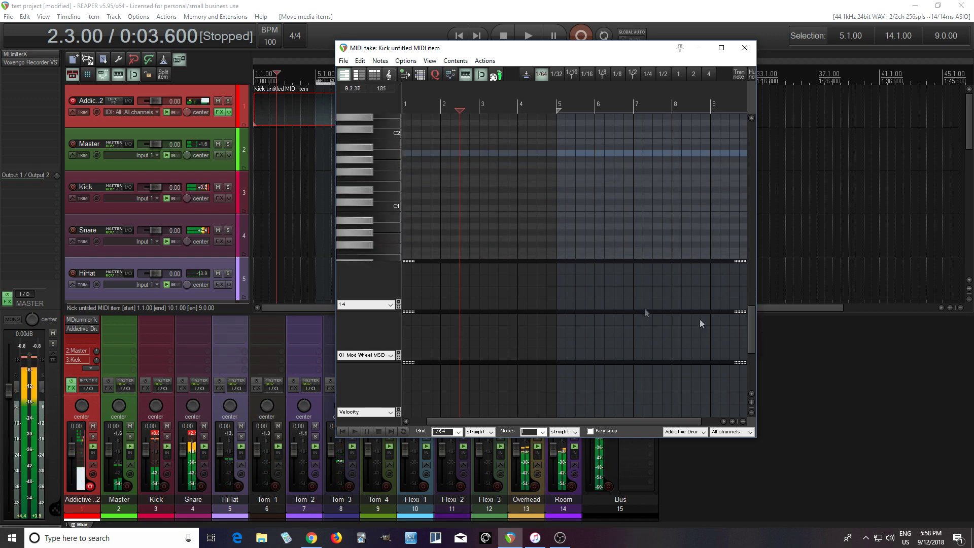
{"action": "left_click", "coordinate": [395, 200]}
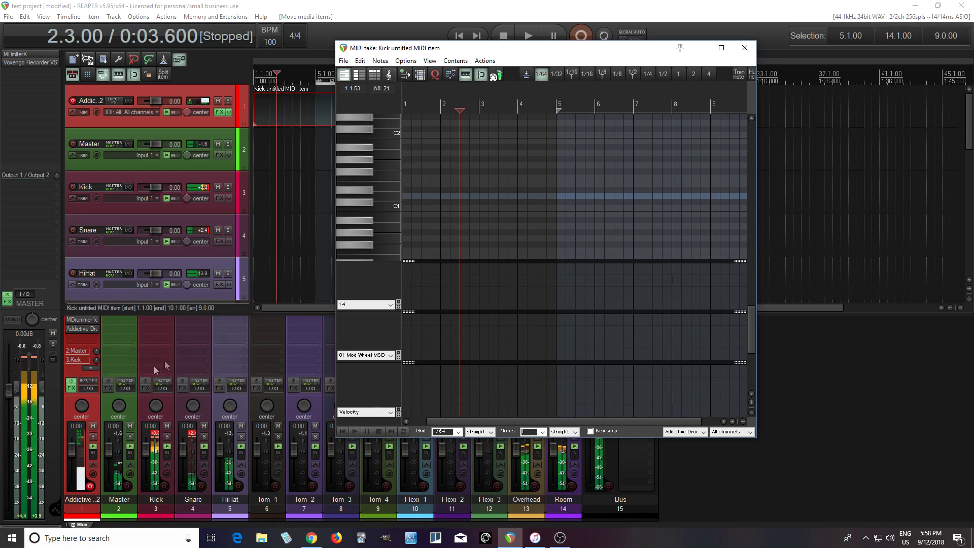
- View MDrummer's rhythm editor, and close both the plugin window and the MIDI editor
{"action": "left_click", "coordinate": [85, 323]}
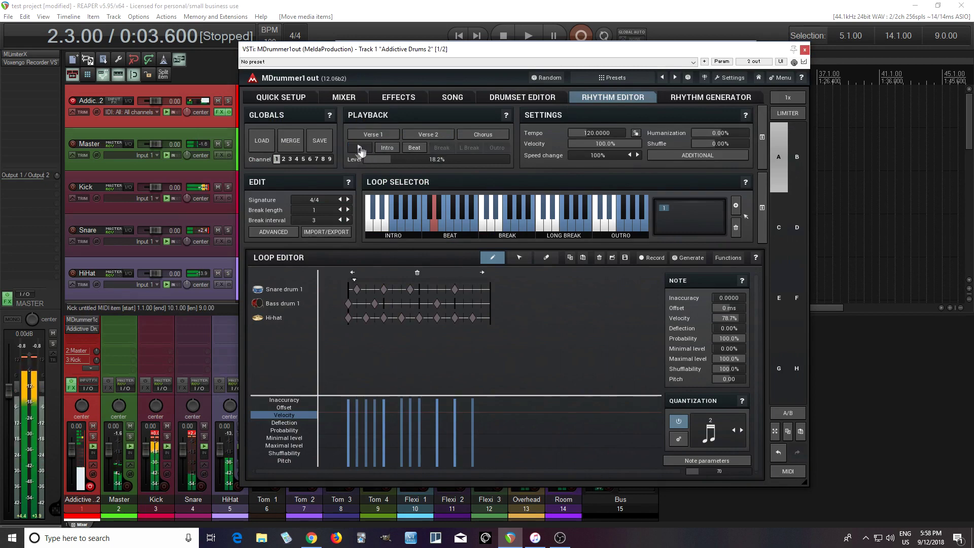
{"action": "left_click", "coordinate": [805, 50]}
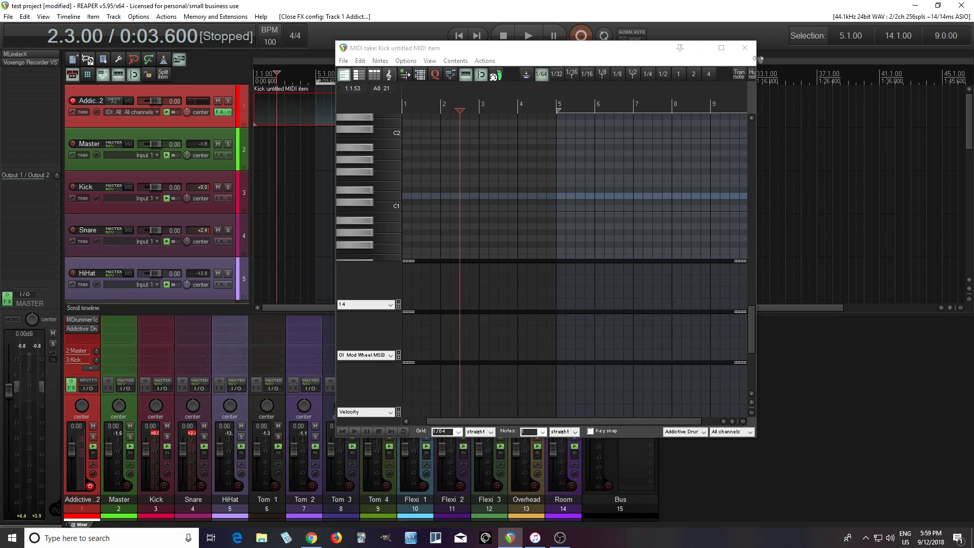
{"action": "left_click", "coordinate": [744, 49]}
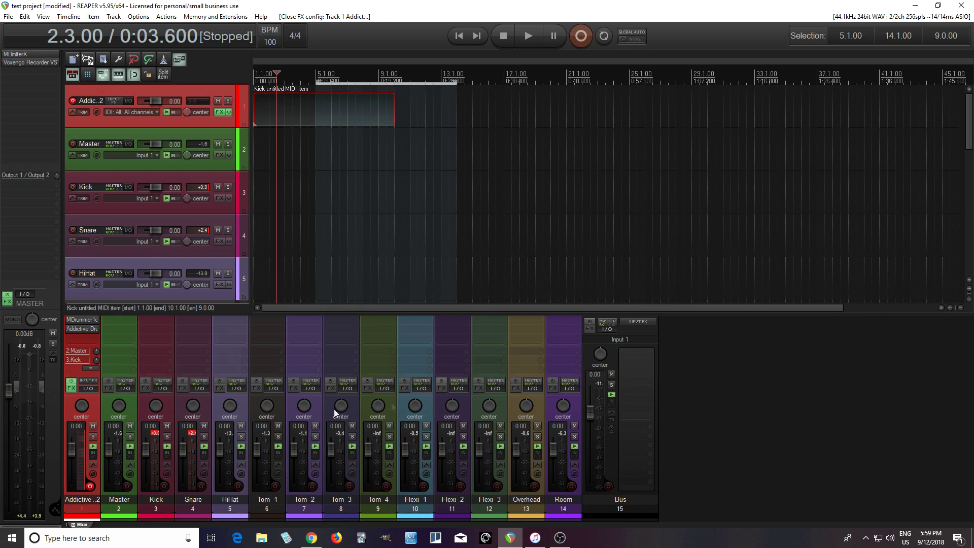
- Load and join the Bells & shakers 01 drumset from Percussion - Studio 2008 in MDrummer's drumset editor
{"action": "left_click", "coordinate": [81, 320]}
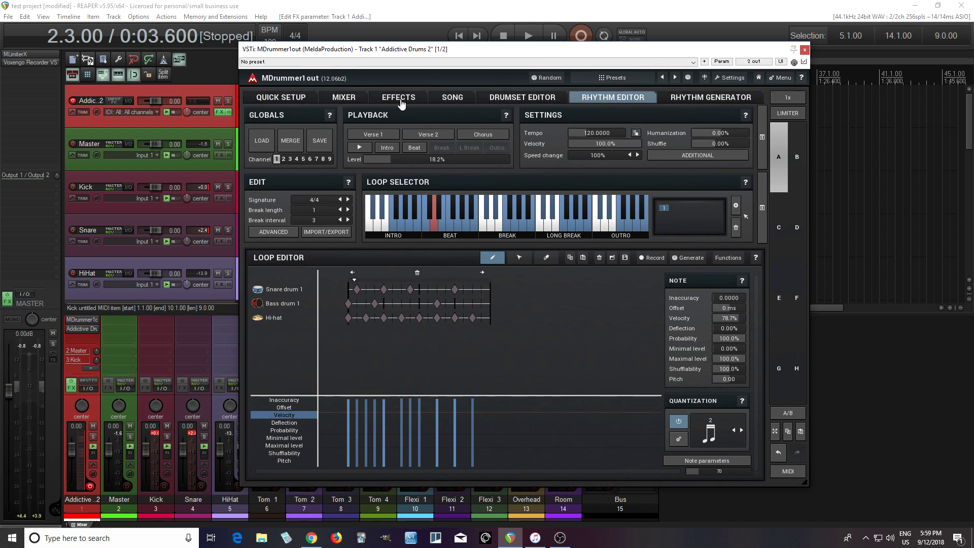
{"action": "left_click", "coordinate": [493, 99]}
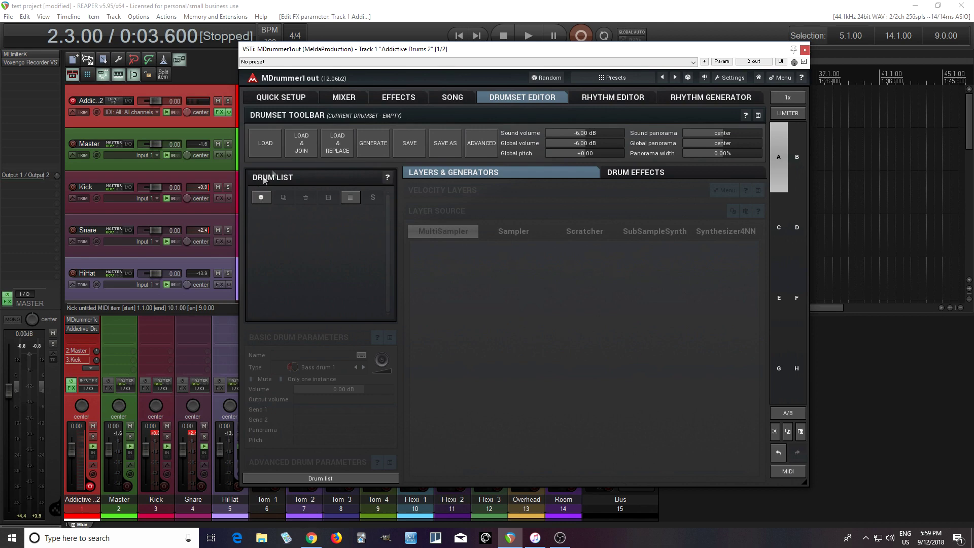
{"action": "left_click", "coordinate": [300, 147]}
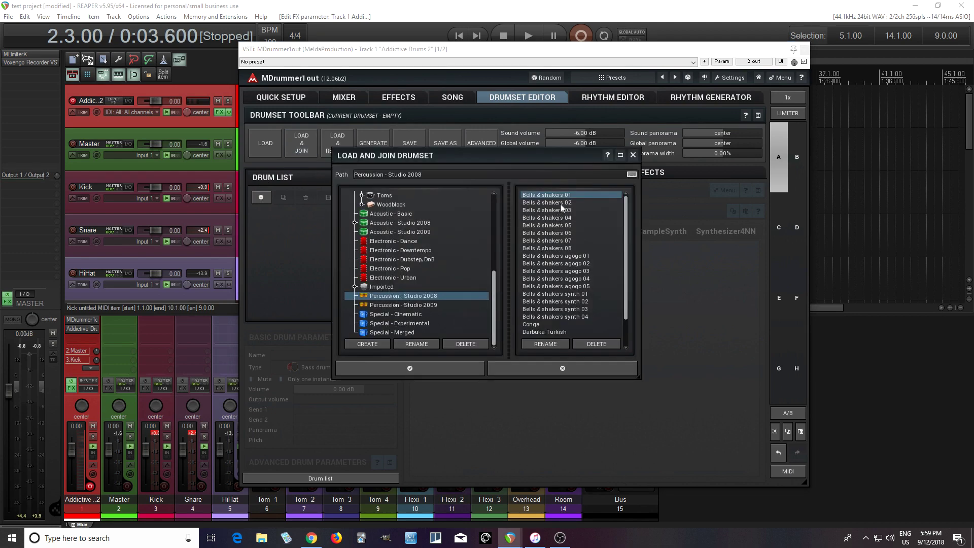
{"action": "left_click", "coordinate": [434, 371]}
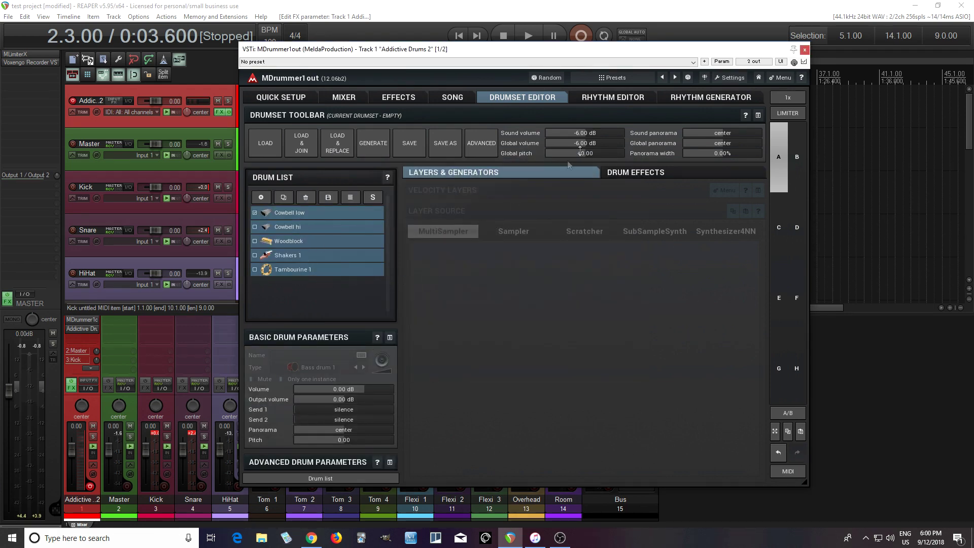
- Merge the Complex 05 rhythm from Utility - Background Percussion/Straight - Tambourine into the current MDrummer rhythm
{"action": "left_click", "coordinate": [604, 99]}
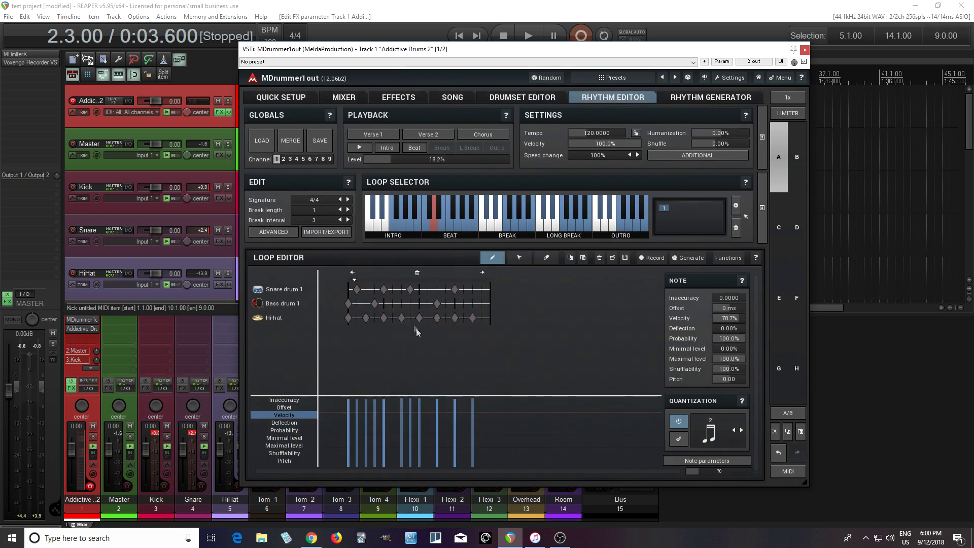
{"action": "left_click", "coordinate": [293, 147]}
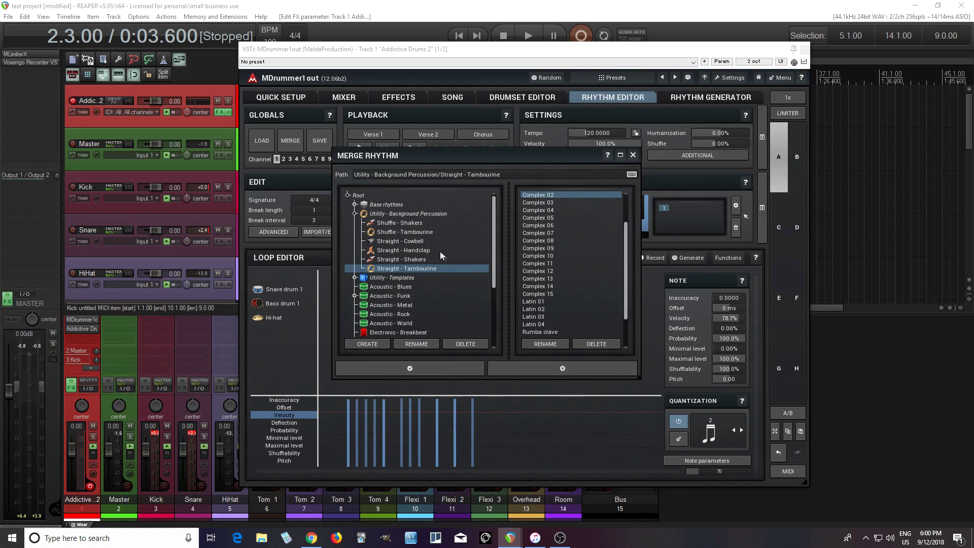
{"action": "left_click", "coordinate": [409, 238]}
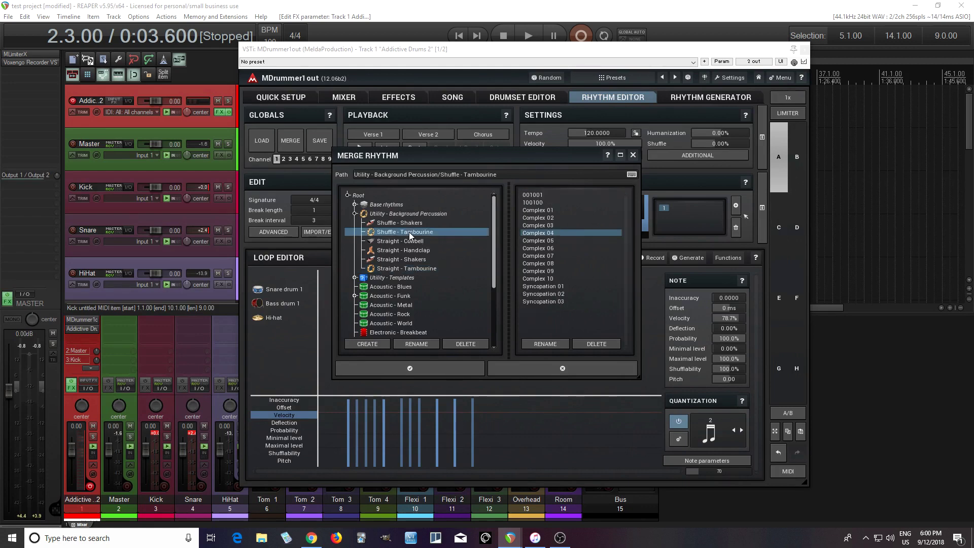
{"action": "left_click", "coordinate": [433, 267]}
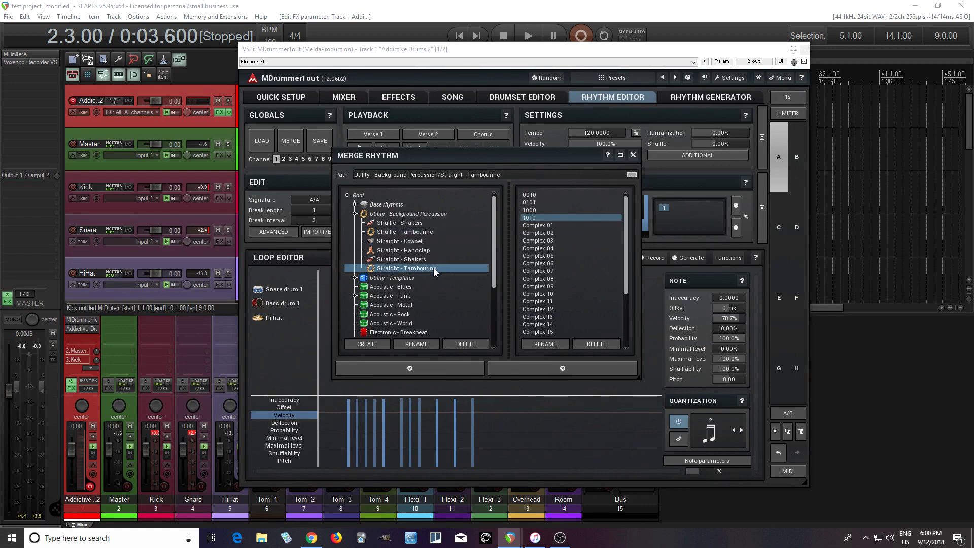
{"action": "left_click", "coordinate": [548, 256]}
{"action": "left_click", "coordinate": [421, 369]}
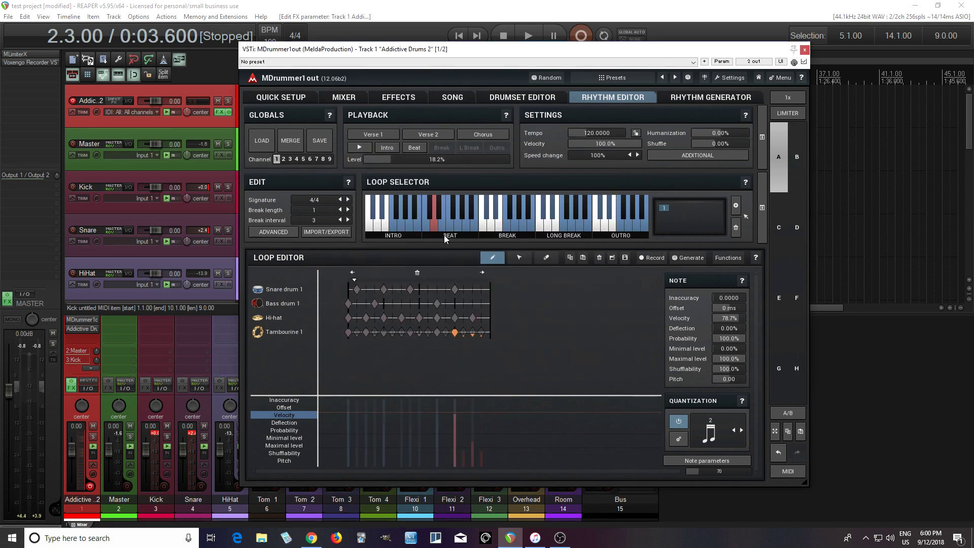
- Play the beat loop with the merged tambourine part in MDrummer and stop the playback
{"action": "mouse_move", "coordinate": [443, 227]}
{"action": "left_mouse_down"}
{"action": "mouse_move", "coordinate": [476, 222]}
{"action": "mouse_move", "coordinate": [434, 226]}
{"action": "left_mouse_up"}
{"action": "left_click", "coordinate": [381, 160]}
{"action": "left_click", "coordinate": [362, 148]}
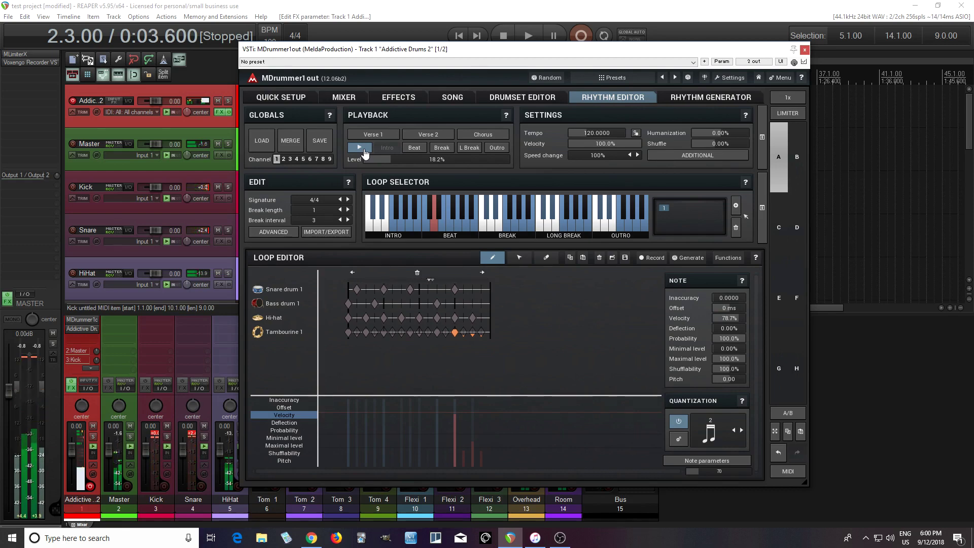
{"action": "left_click", "coordinate": [363, 151]}
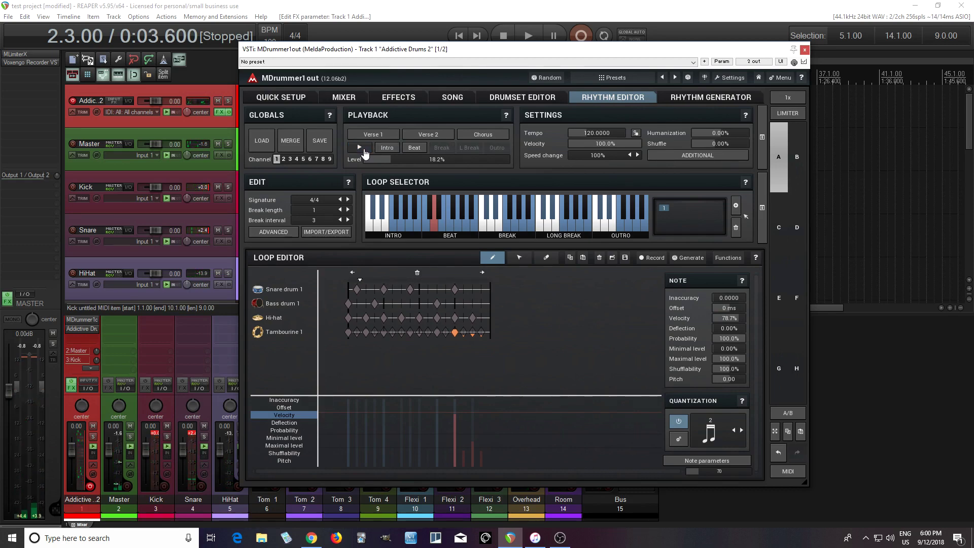